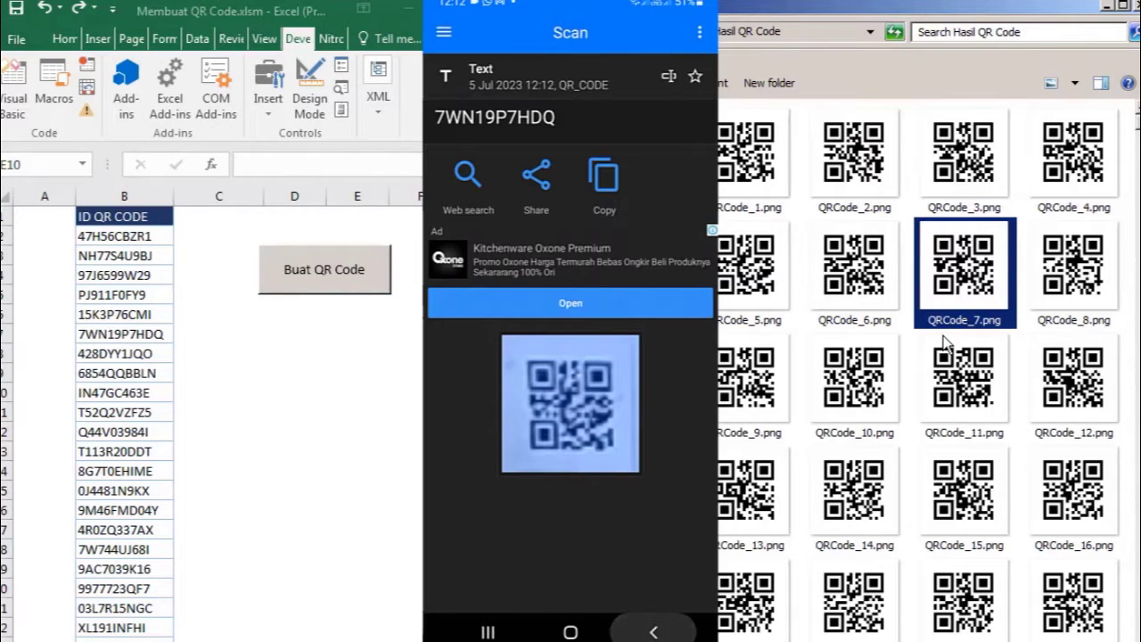
- View QRCode_46.png full size so the phone scanner can decode it against column B IDs
scroll(918, 397, "down", 5)
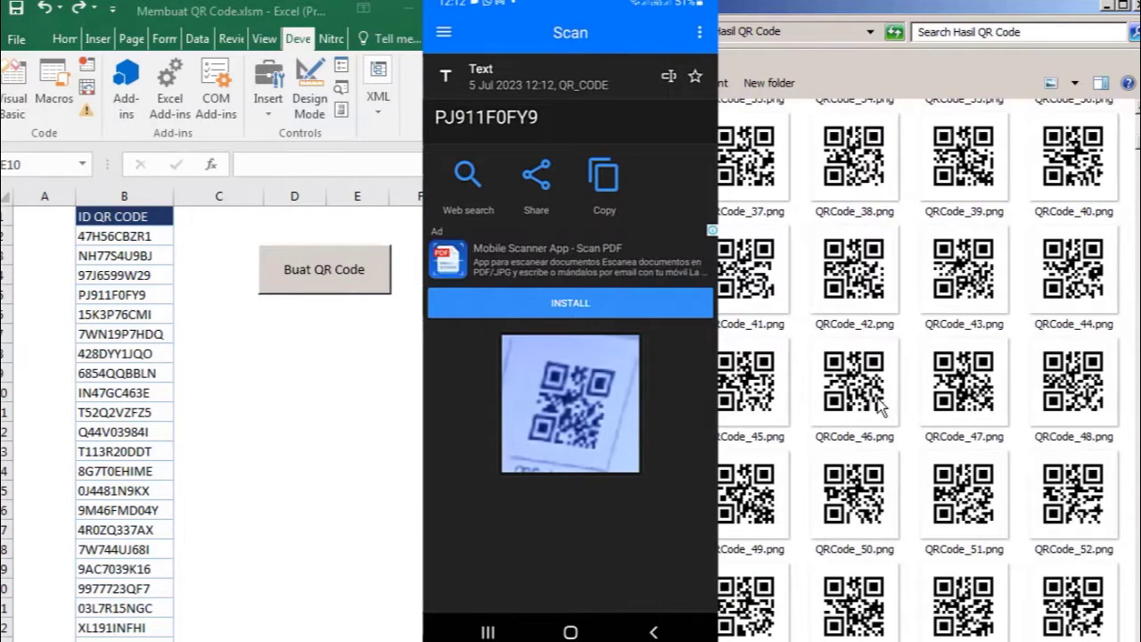
double_click(872, 402)
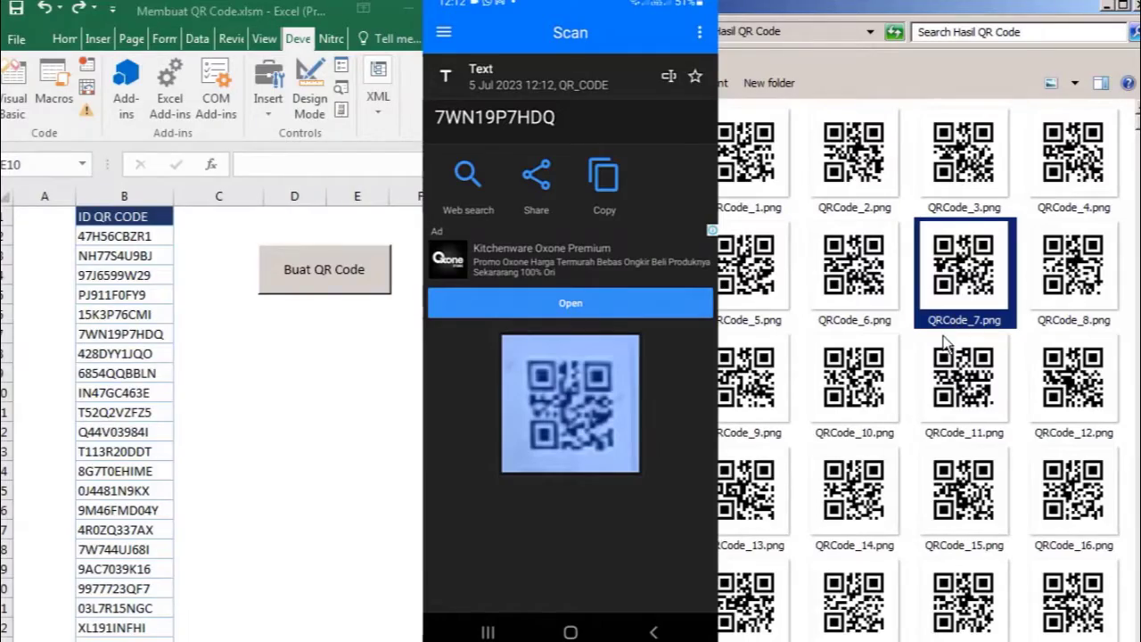
scroll(912, 394, "down", 3)
scroll(911, 394, "down", 6)
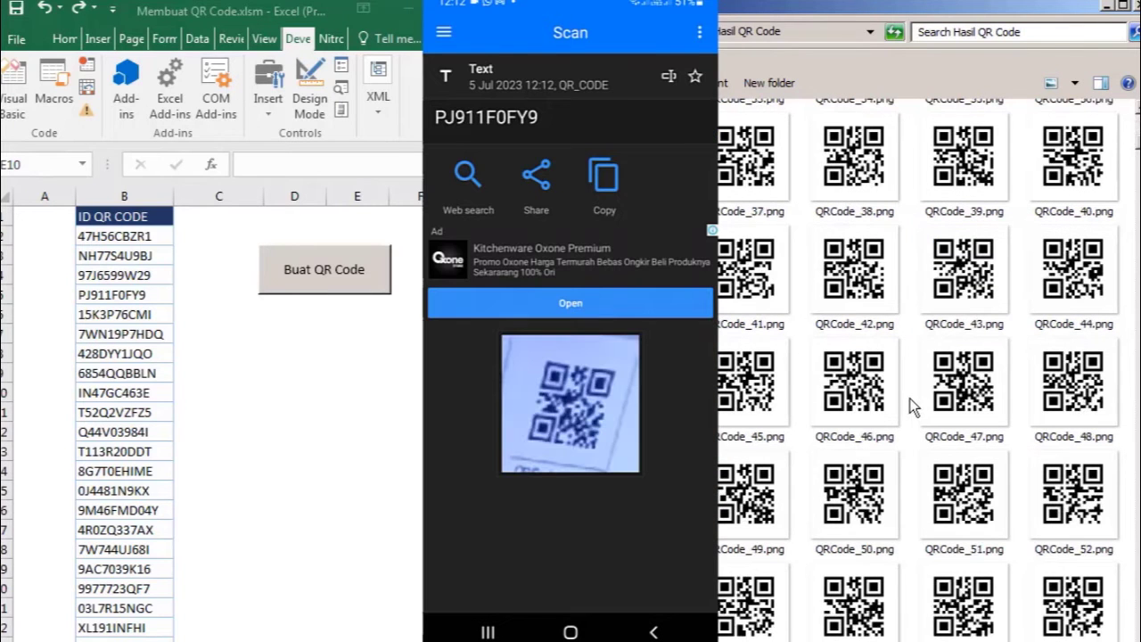
double_click(872, 401)
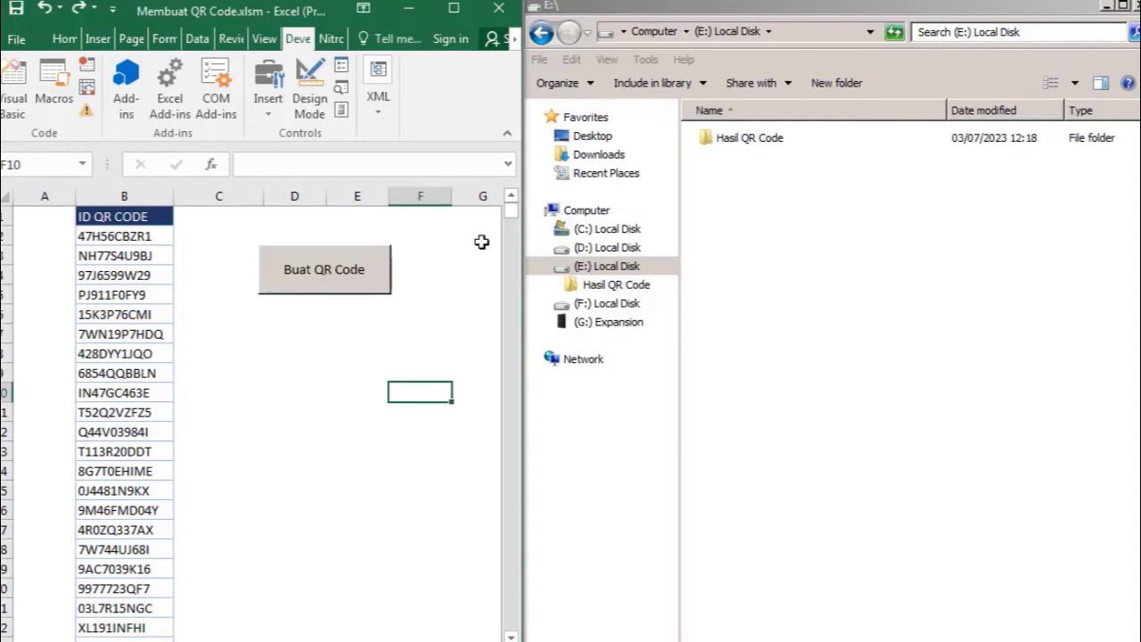
left_click(156, 240)
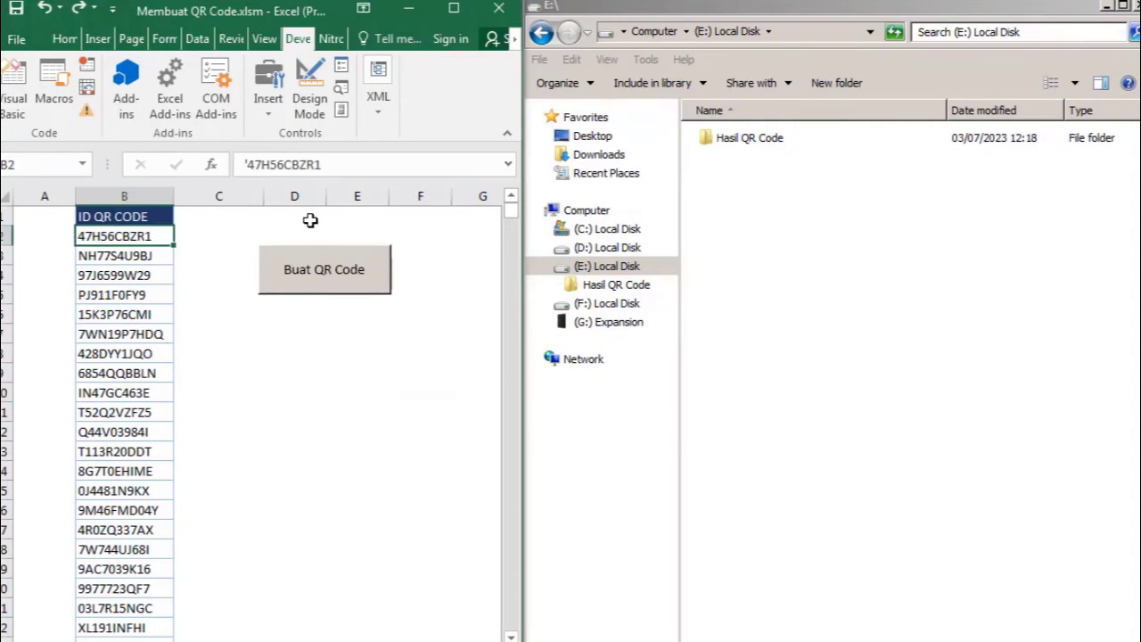
key("ctrl+Down")
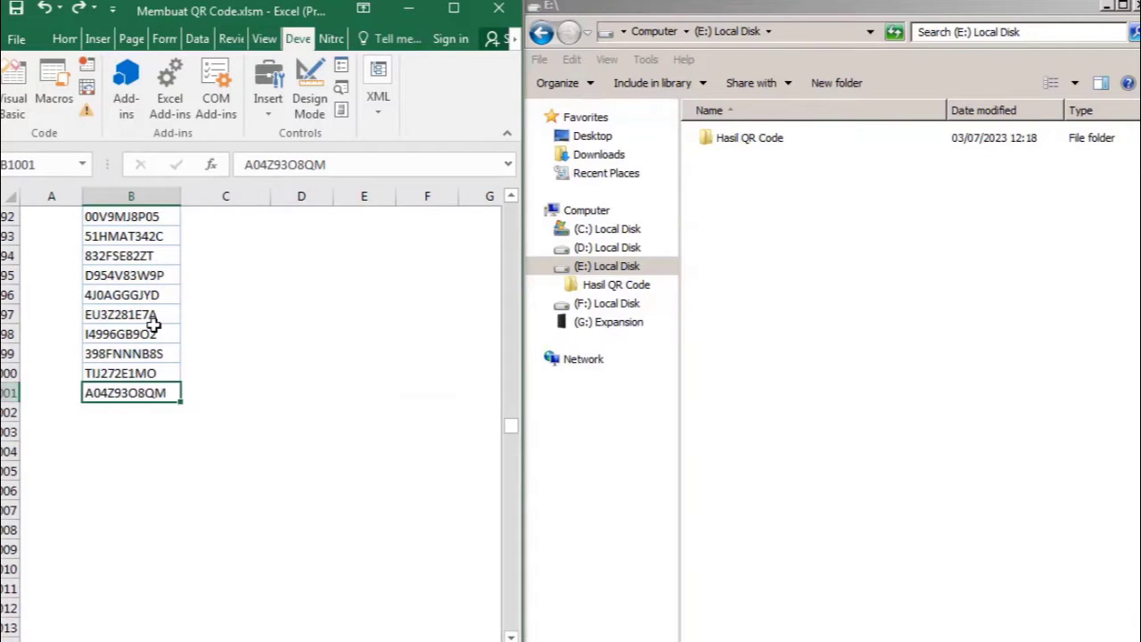
key("ctrl+Up")
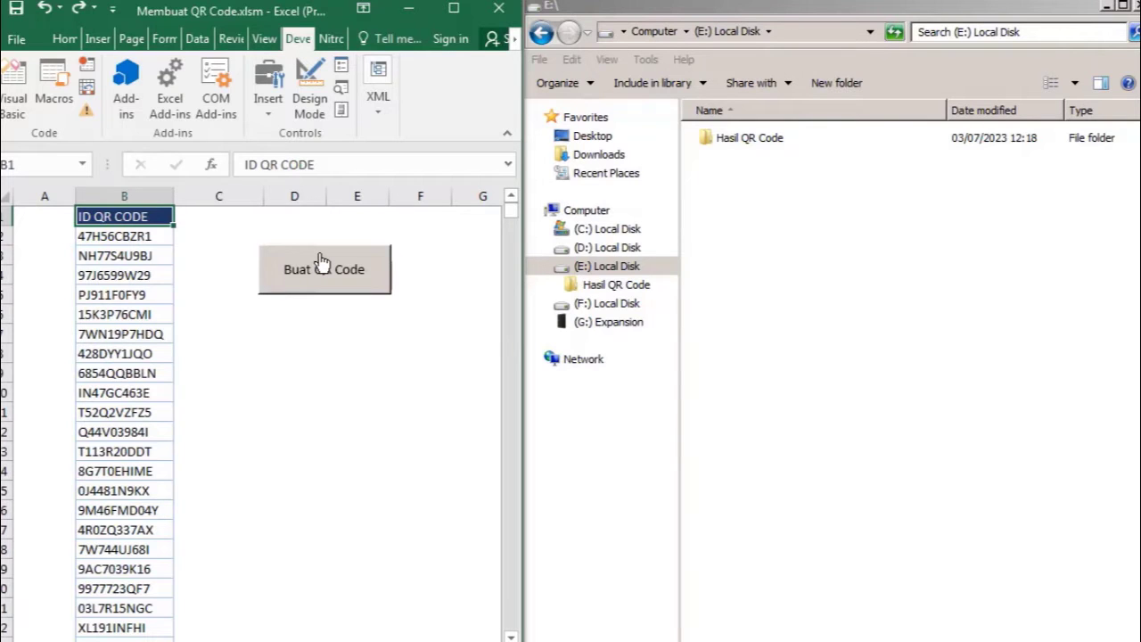
left_click(13, 89)
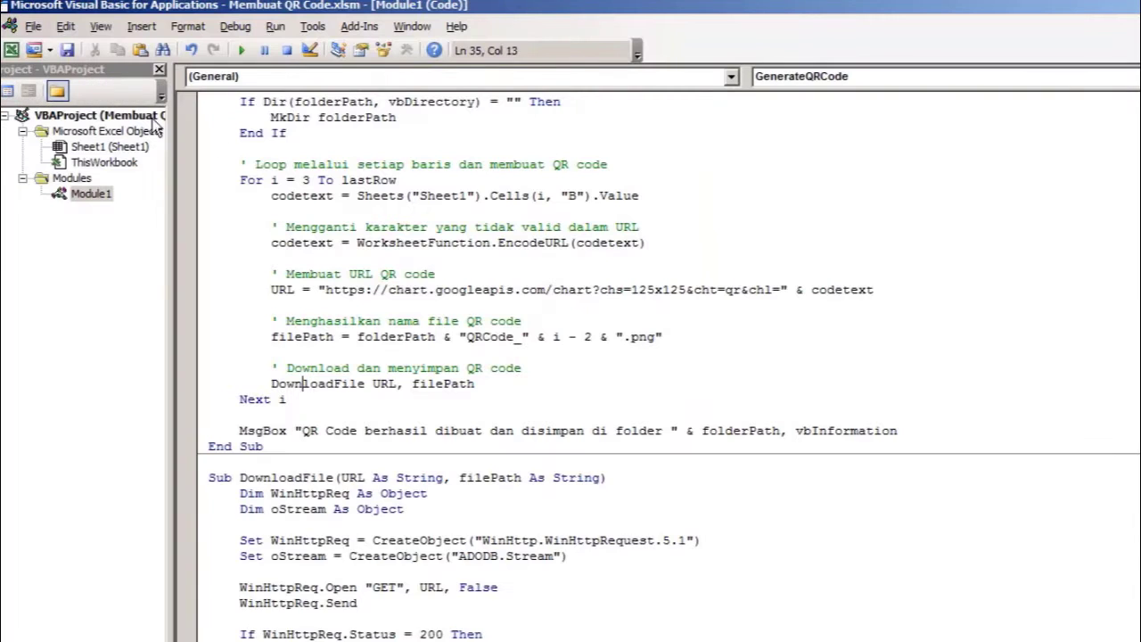
scroll(463, 195, "up", 7)
scroll(455, 192, "down", 6)
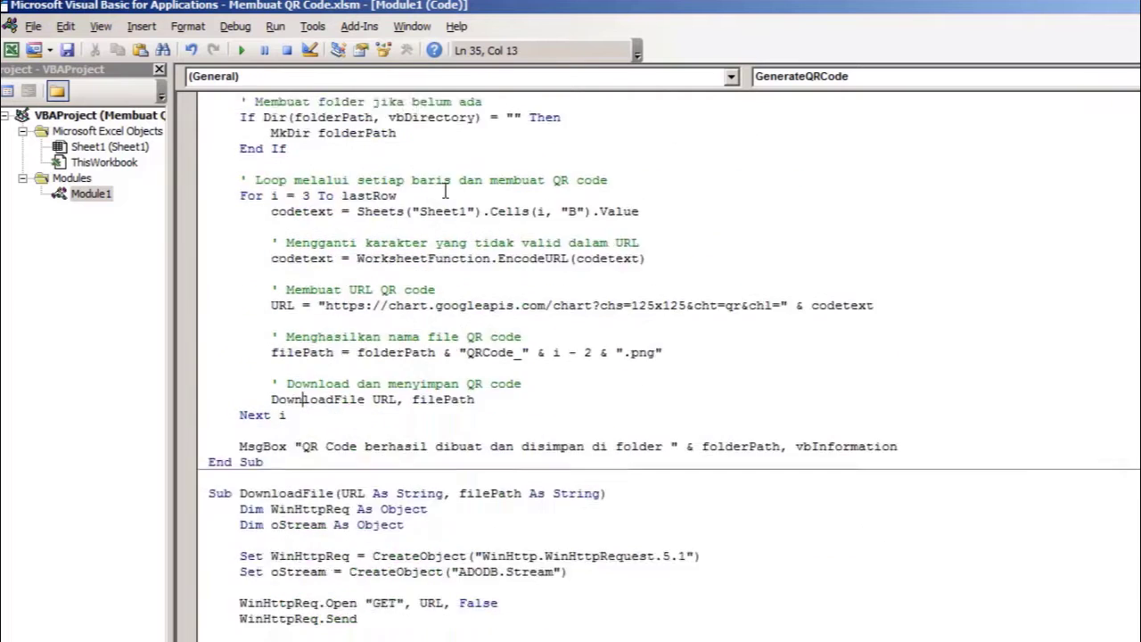
scroll(446, 190, "down", 3)
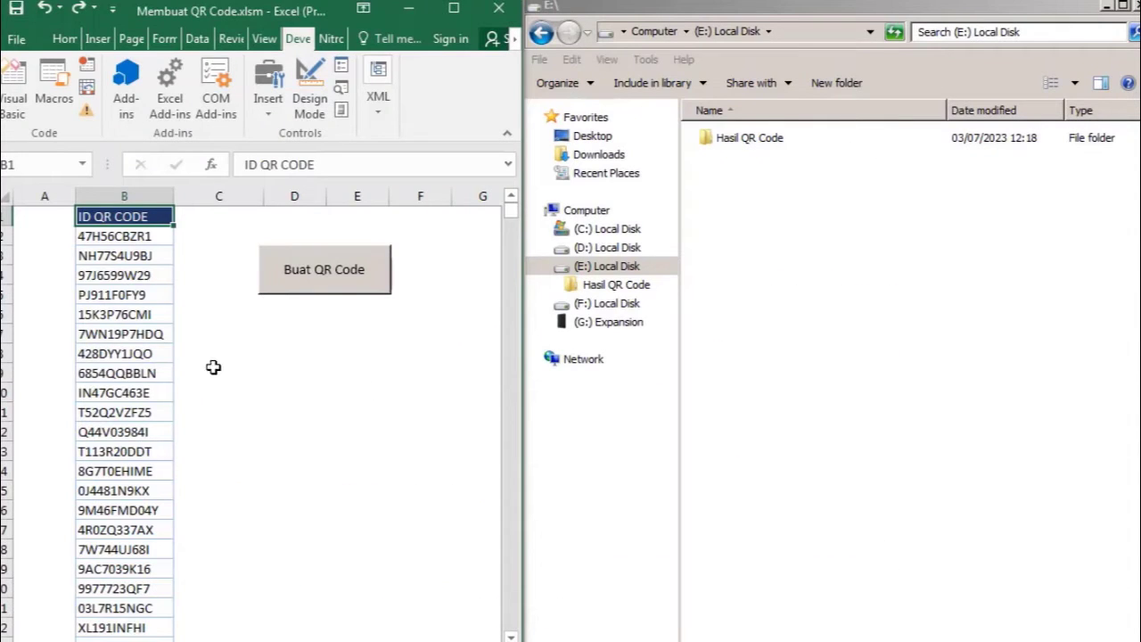
- Confirm E:\Hasil QR Code is empty, then run the Buat QR Code macro in Excel
left_click(214, 369)
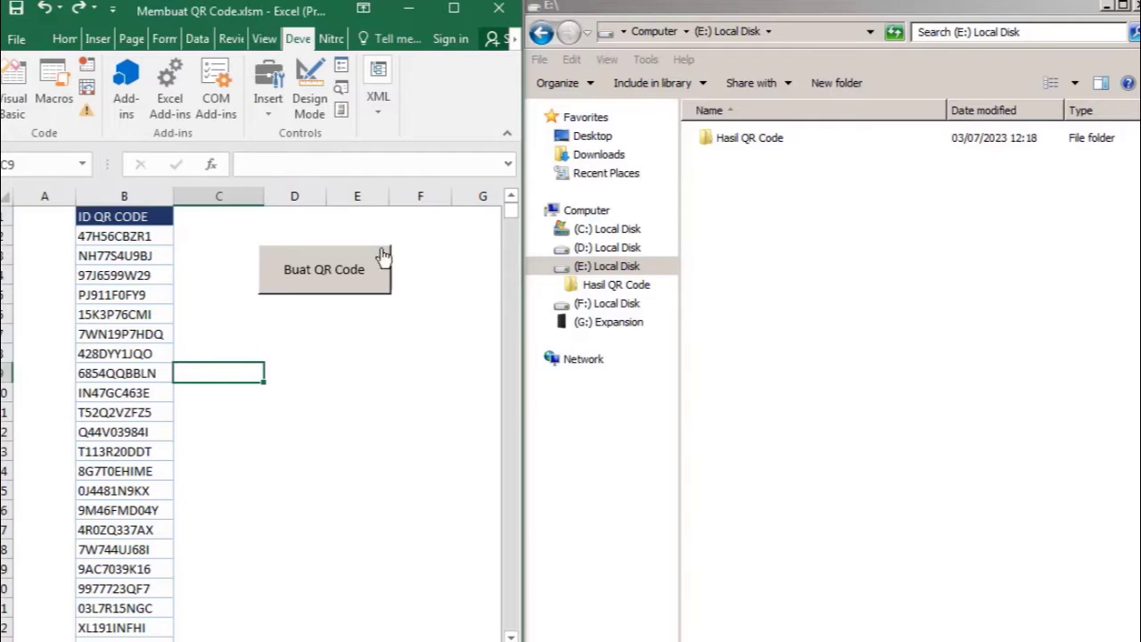
left_click(607, 266)
left_click(624, 286)
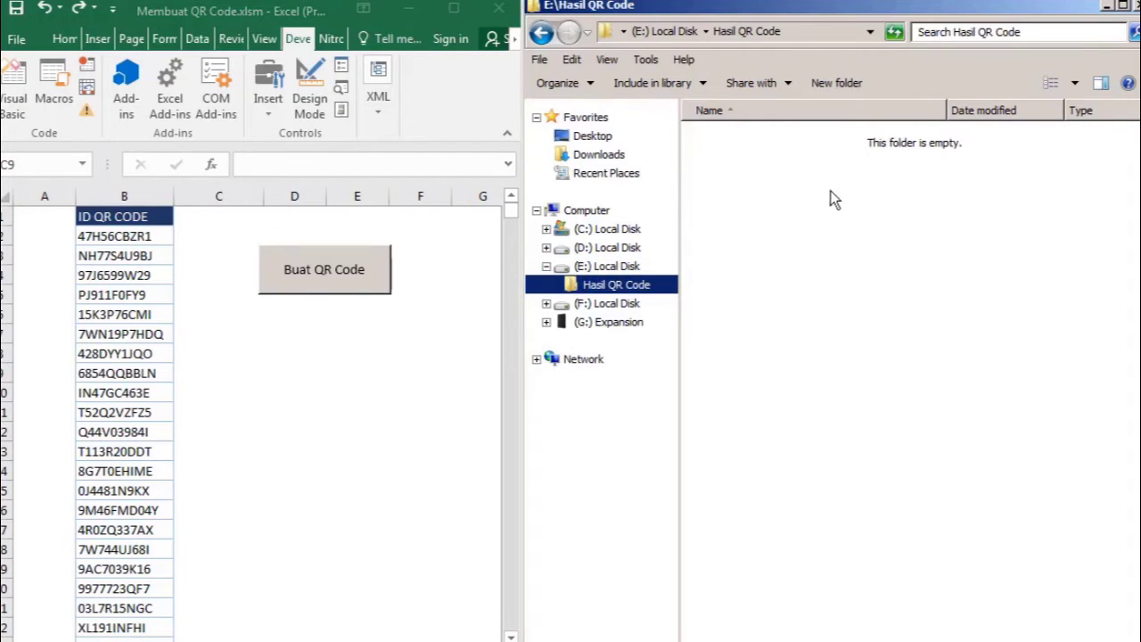
left_click(521, 329)
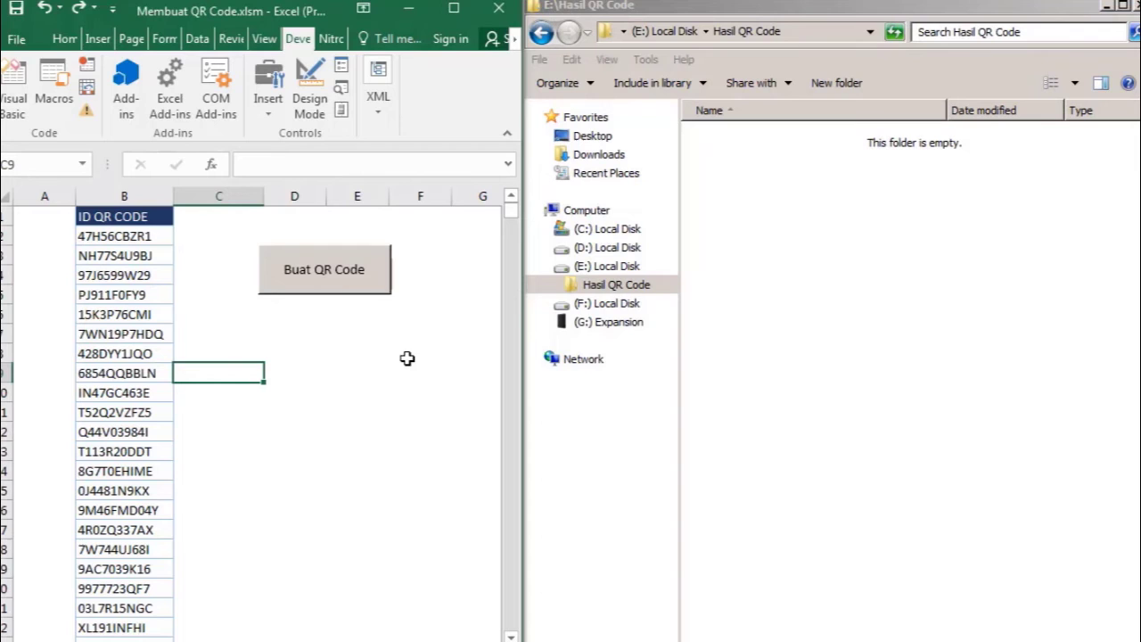
left_click(357, 293)
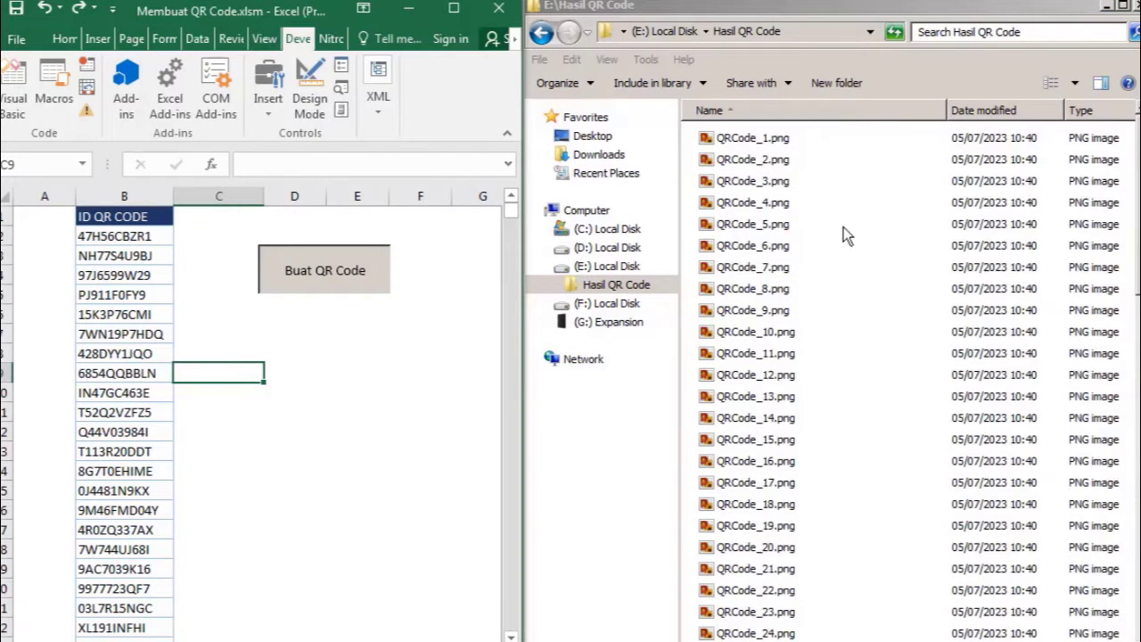
- Show the Hasil QR Code files as Large Icons and scroll through the new thumbnails
left_click(1076, 83)
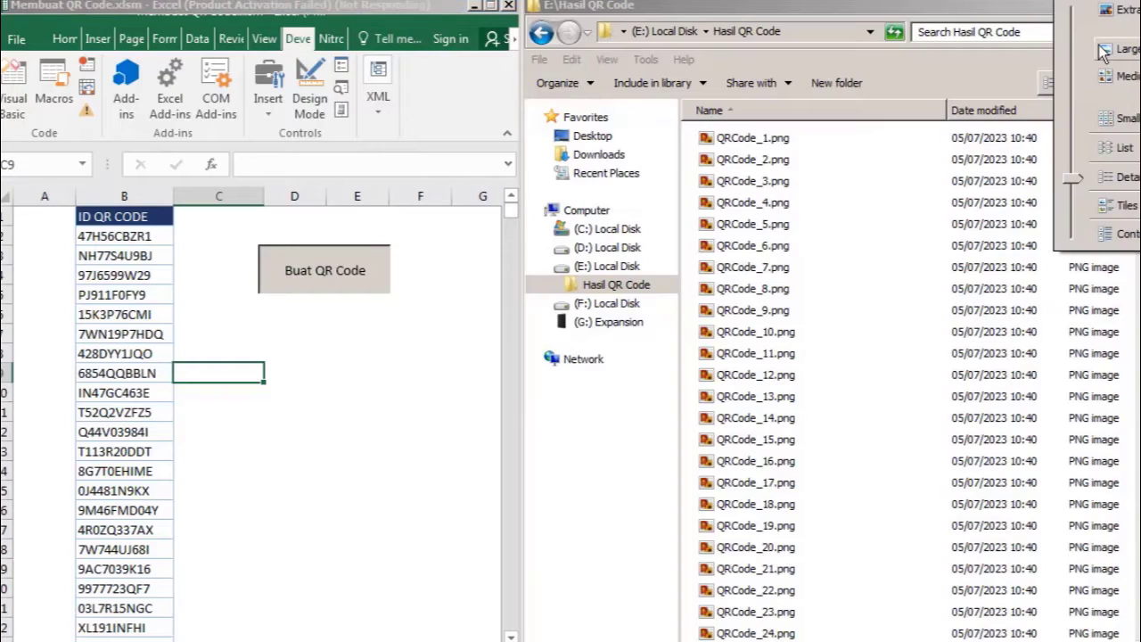
left_click(1087, 123)
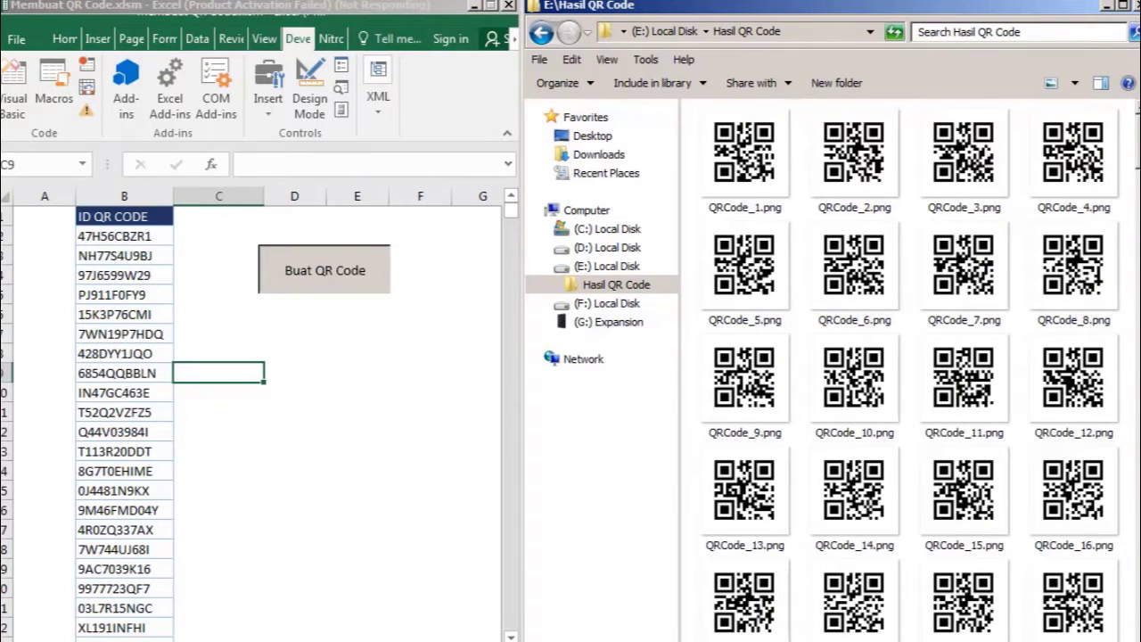
scroll(943, 161, "down", 15)
scroll(942, 161, "down", 5)
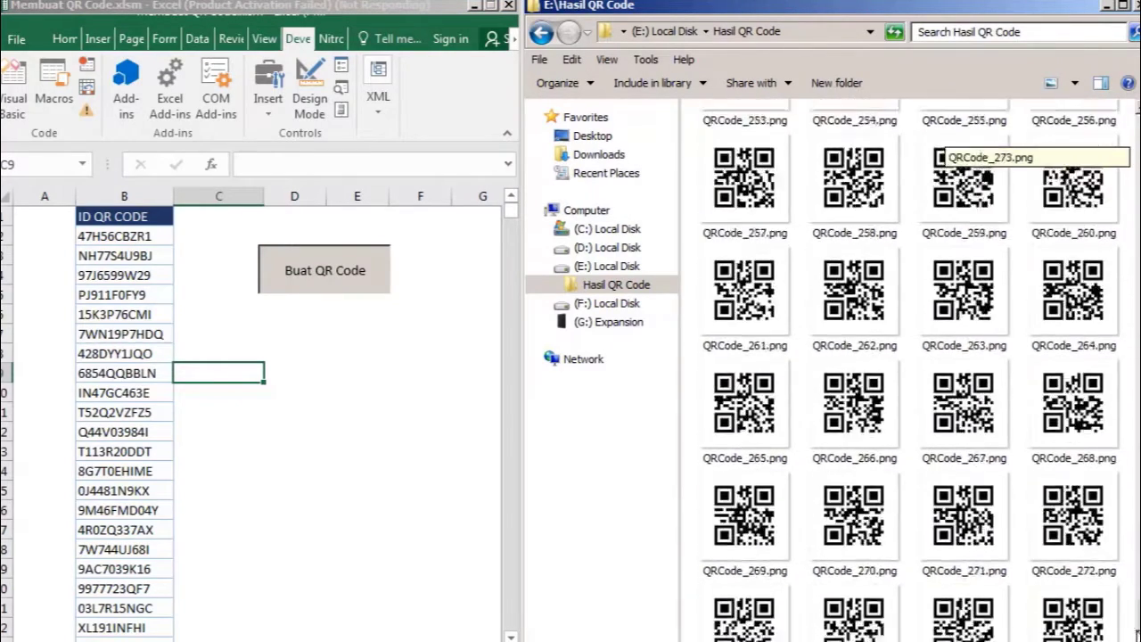
scroll(942, 160, "down", 2)
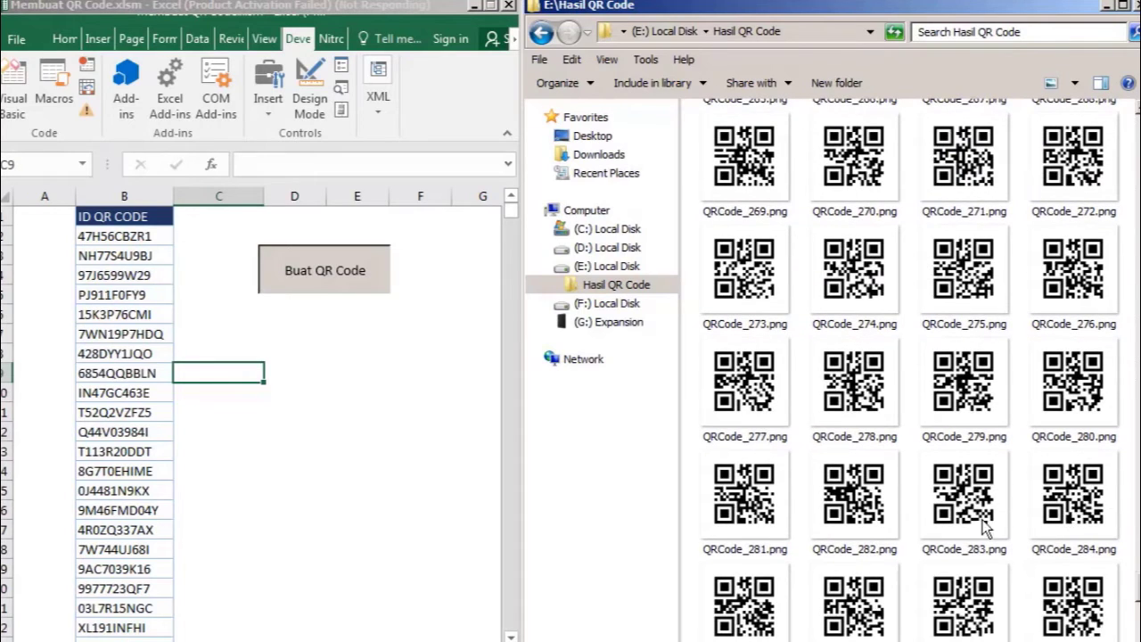
scroll(973, 529, "down", 6)
scroll(974, 529, "down", 2)
scroll(972, 527, "down", 2)
scroll(981, 544, "down", 1)
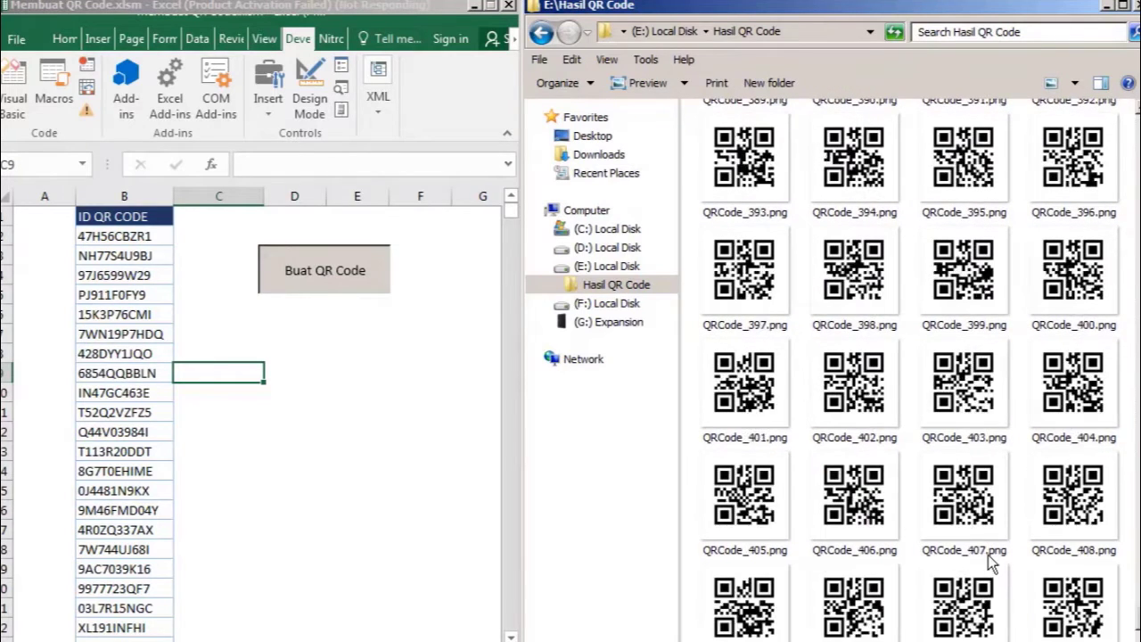
scroll(985, 545, "down", 2)
scroll(985, 546, "down", 2)
scroll(985, 546, "down", 2)
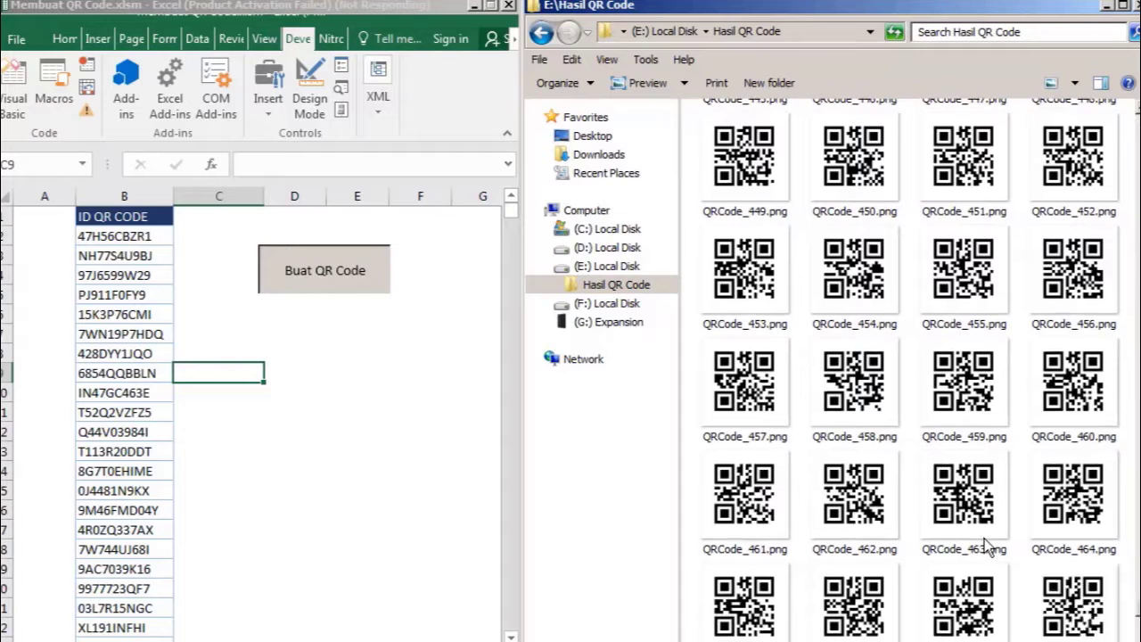
scroll(985, 545, "down", 4)
scroll(985, 545, "down", 2)
scroll(985, 543, "down", 1)
scroll(985, 543, "down", 2)
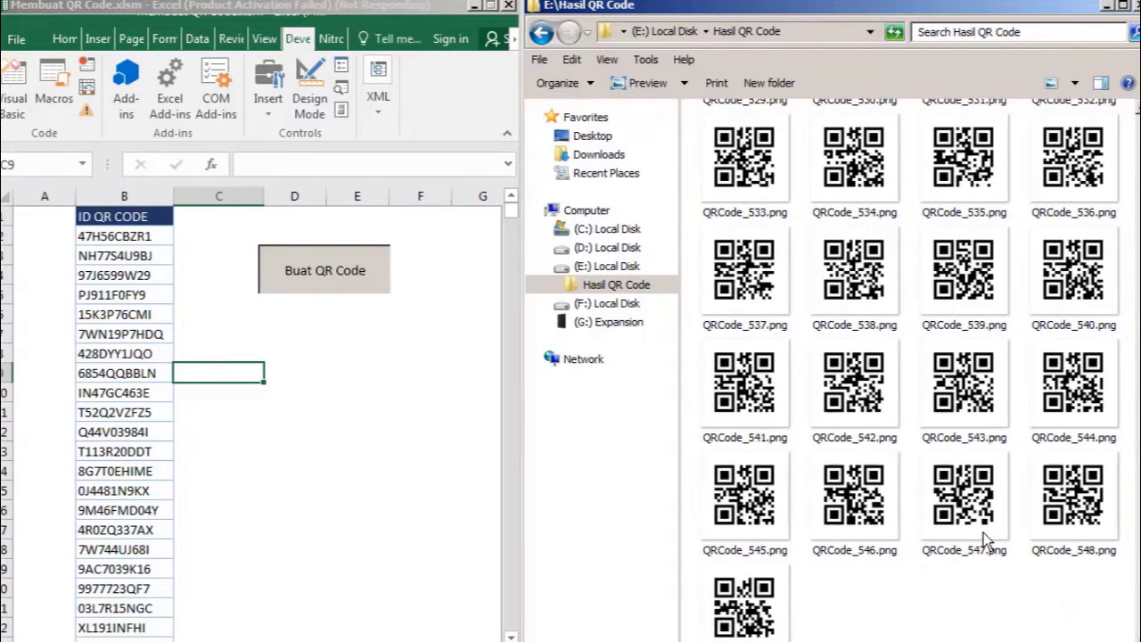
scroll(998, 561, "down", 3)
- Scroll on past QRCode_996 and drag the completion message over the spreadsheet
scroll(1013, 562, "down", 3)
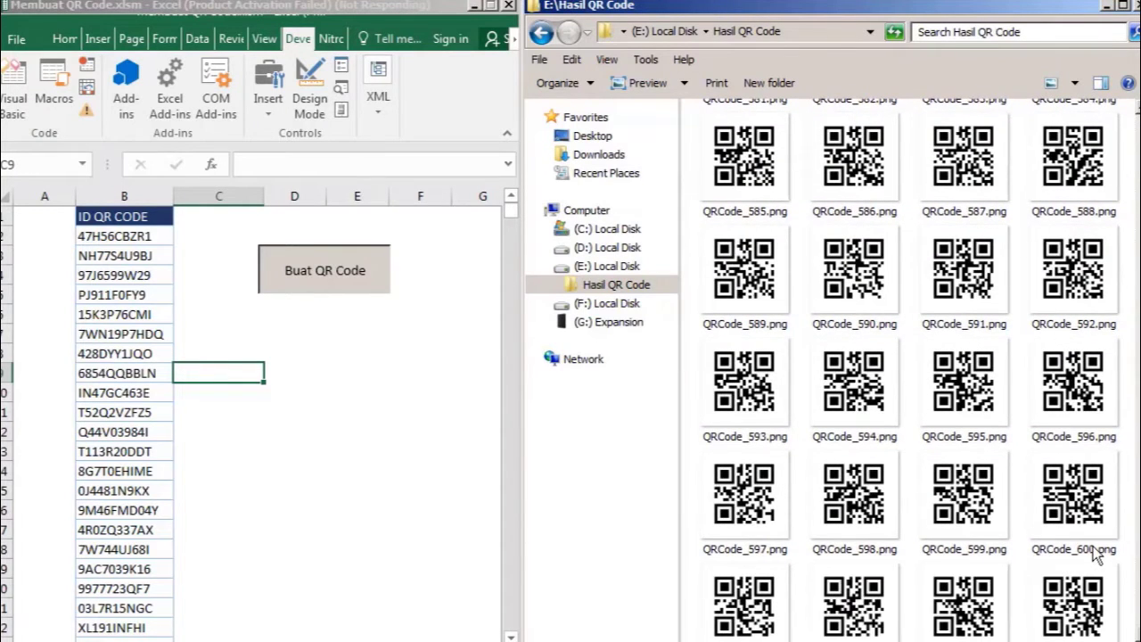
scroll(1011, 553, "down", 5)
scroll(1011, 551, "down", 5)
scroll(1010, 554, "down", 3)
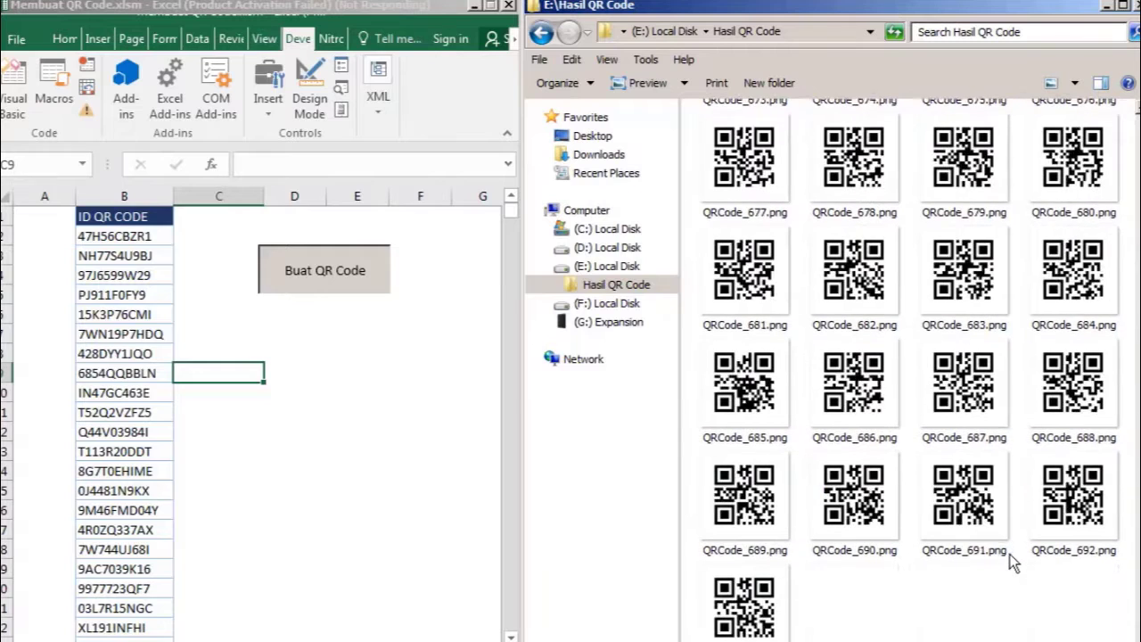
scroll(1009, 554, "down", 2)
scroll(1011, 553, "down", 3)
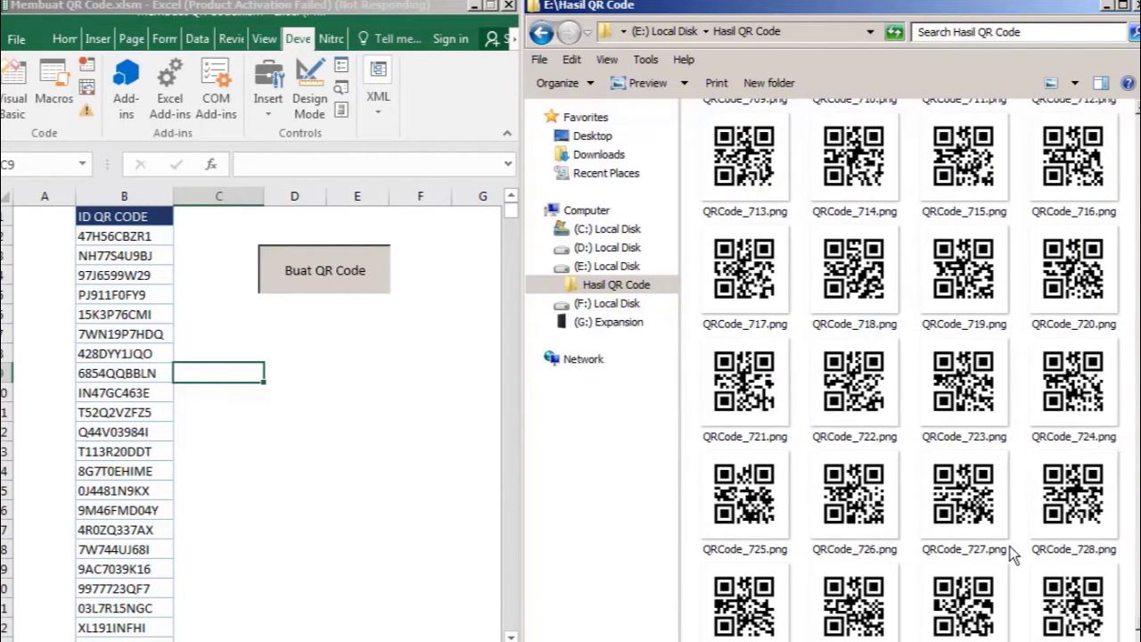
scroll(1011, 553, "down", 5)
scroll(1012, 552, "down", 5)
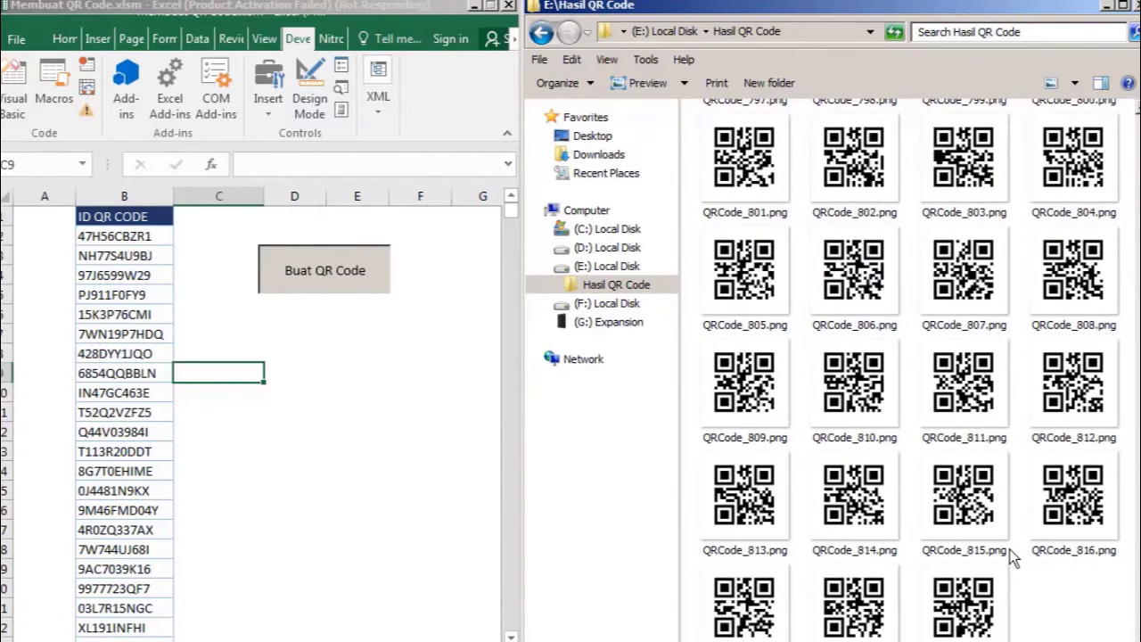
scroll(1012, 555, "down", 4)
scroll(1011, 554, "down", 2)
scroll(1012, 554, "down", 2)
scroll(1012, 555, "down", 1)
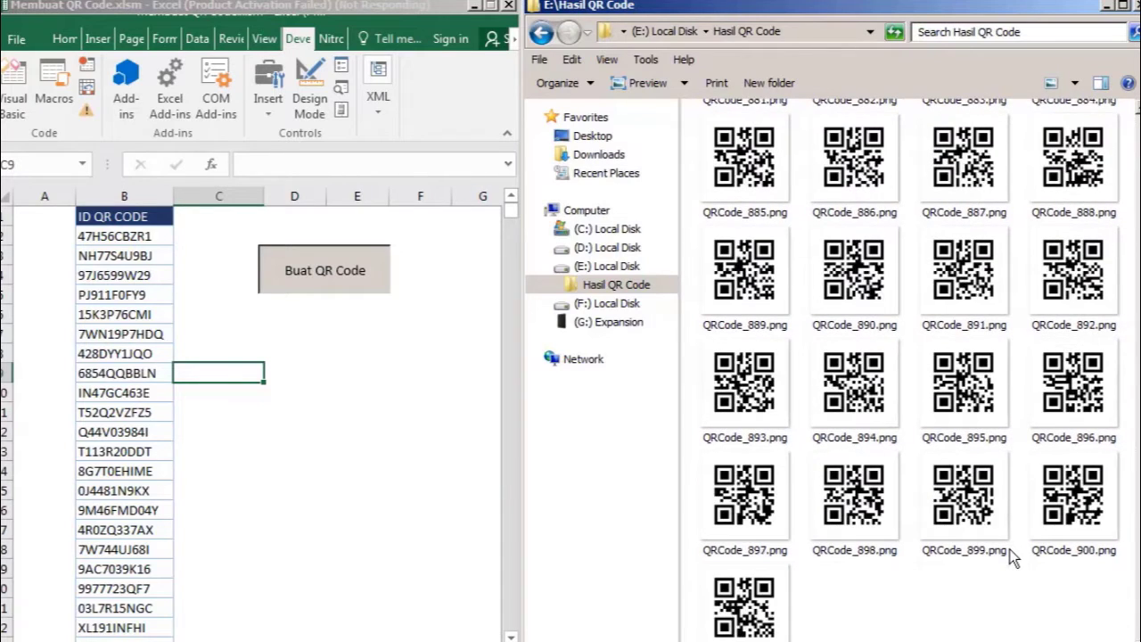
scroll(1010, 553, "down", 3)
scroll(1010, 553, "down", 2)
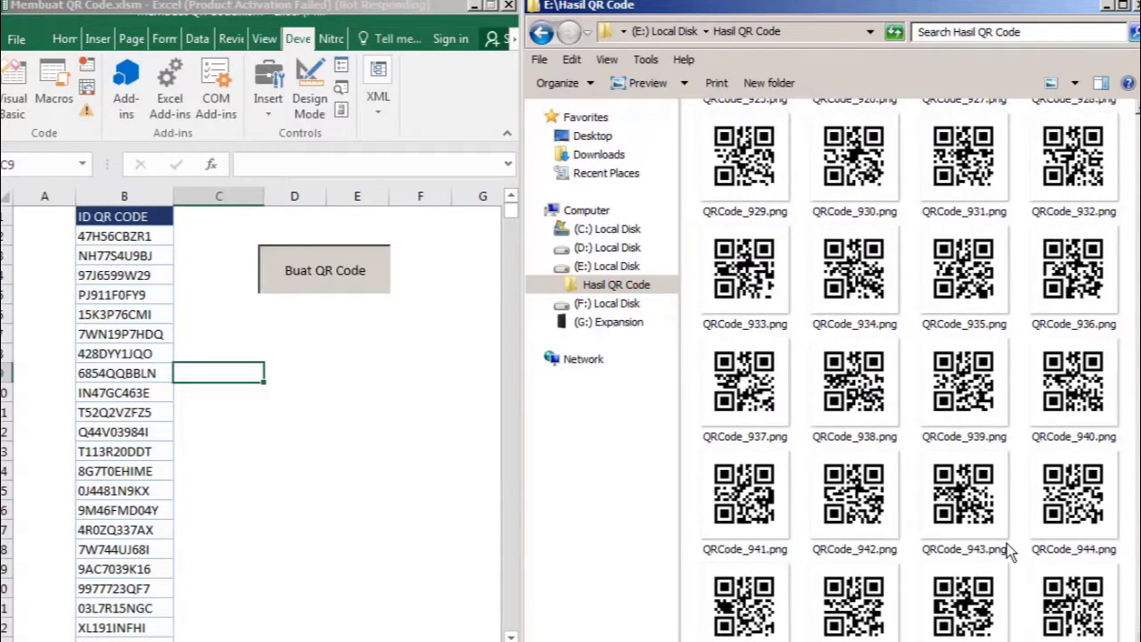
scroll(1010, 553, "down", 4)
scroll(1008, 550, "down", 2)
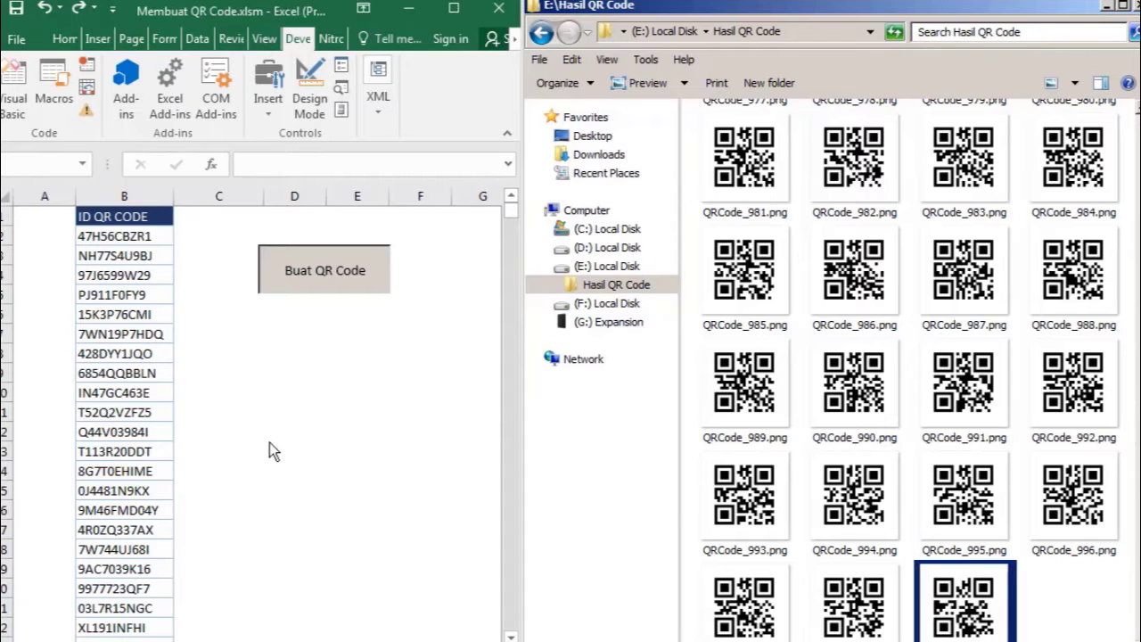
left_click_drag(592, 319, 365, 350)
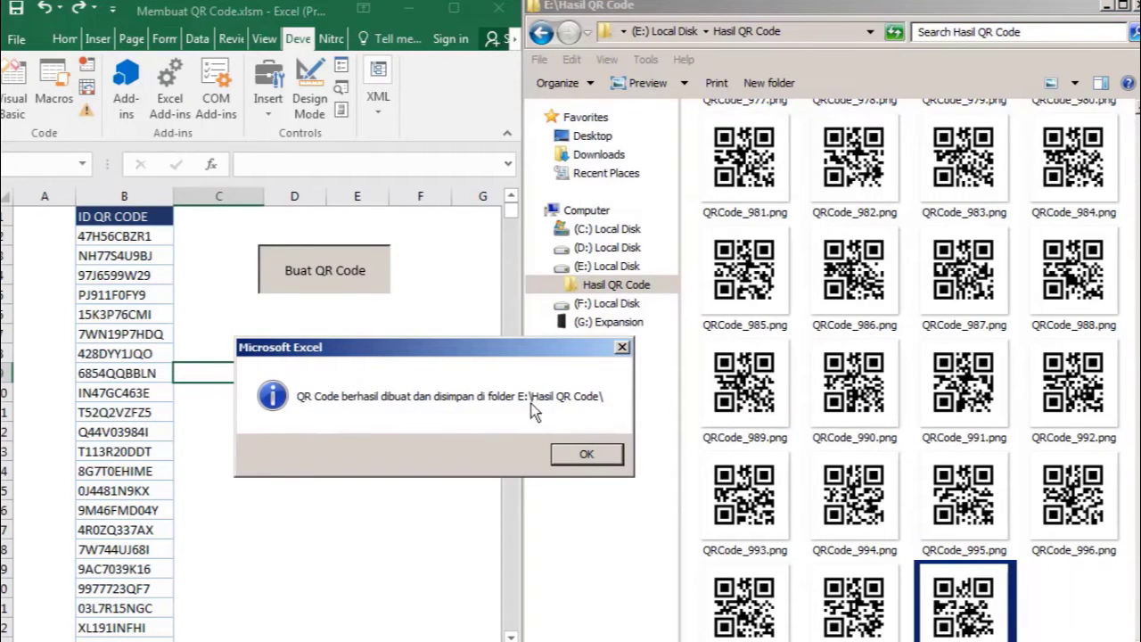
- Dismiss the completion message, select QRCode_986 and scroll back up the folder
left_click(587, 454)
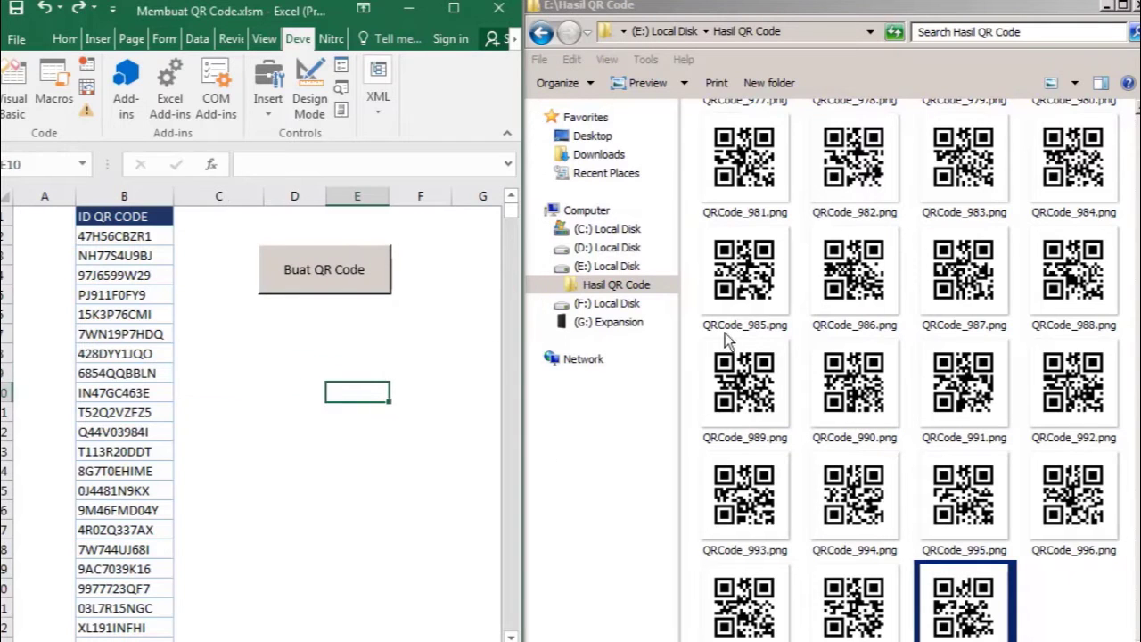
left_click(842, 325)
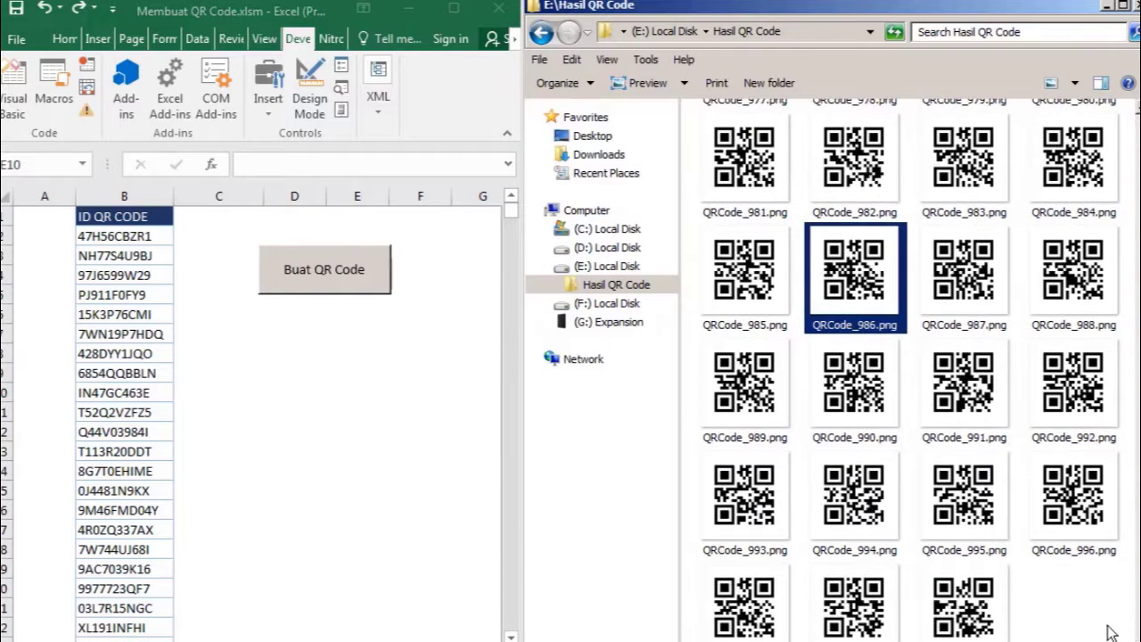
scroll(911, 369, "up", 20)
scroll(911, 369, "up", 20)
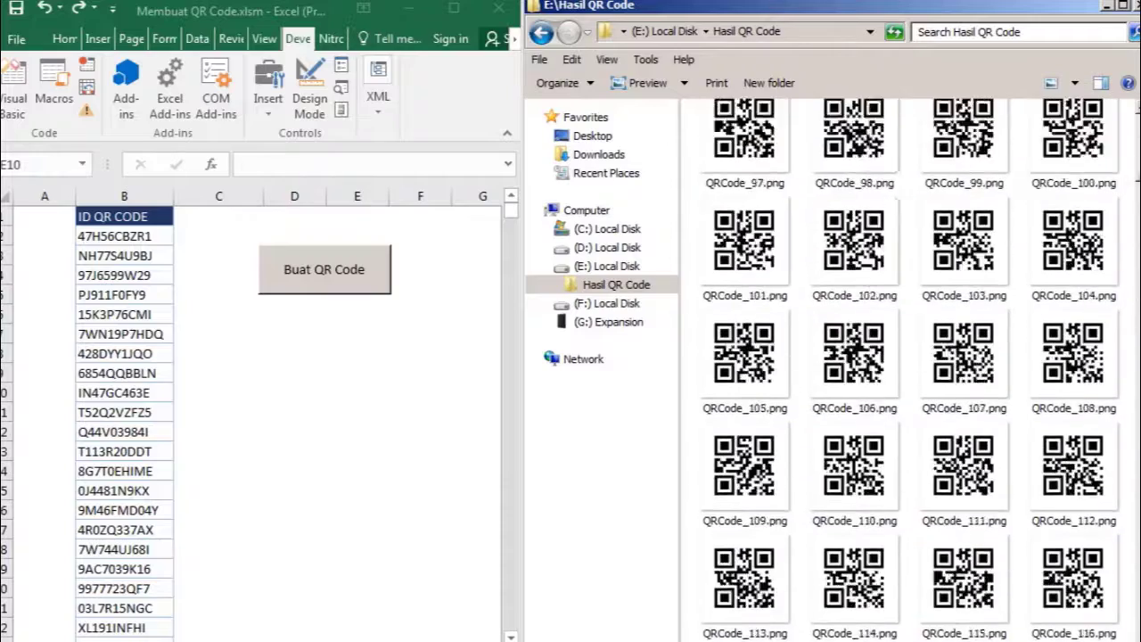
scroll(911, 369, "up", 10)
scroll(911, 369, "up", 3)
- Switch the folder to List view and select the last file, QRCode_999.png
left_click(1076, 82)
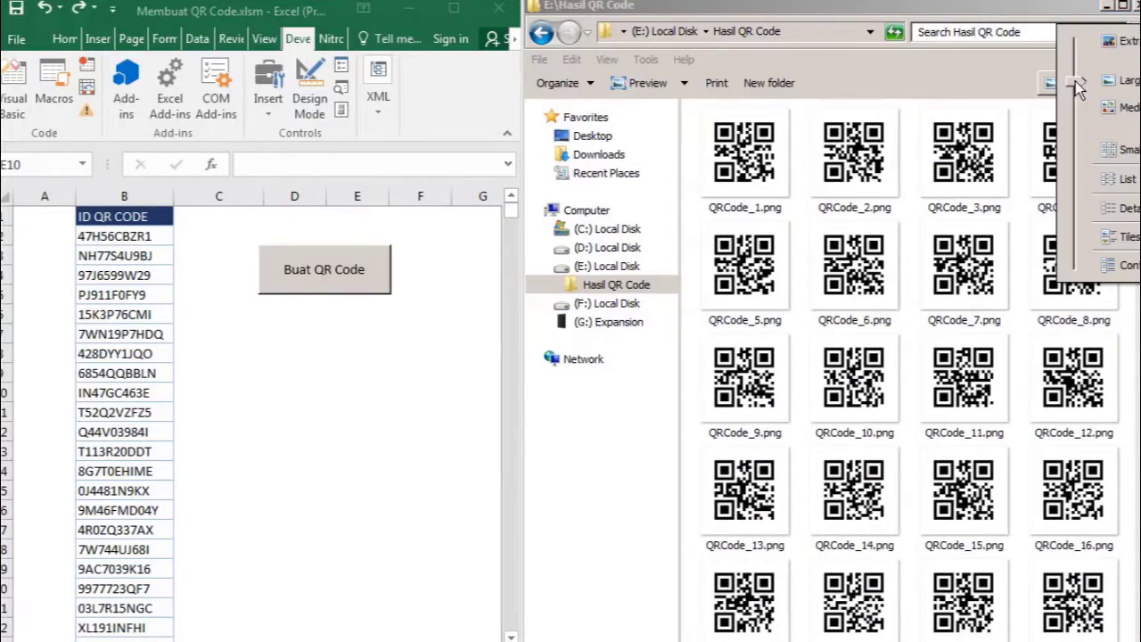
left_click(1125, 192)
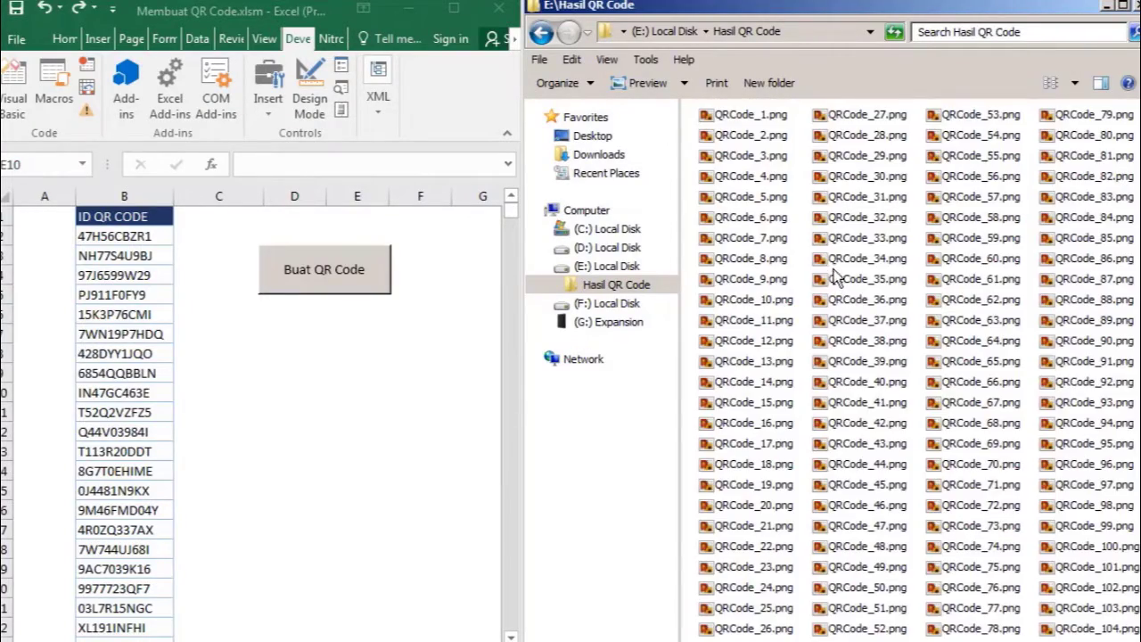
scroll(834, 281, "down", 6)
scroll(834, 281, "down", 10)
scroll(834, 279, "down", 13)
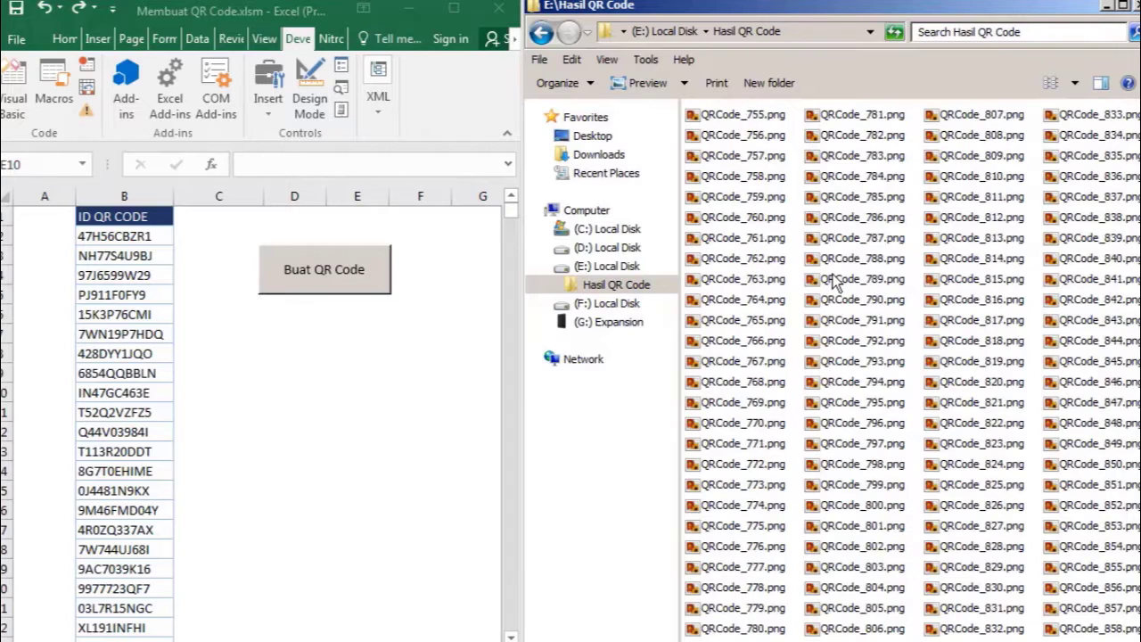
scroll(834, 279, "down", 9)
left_click(763, 317)
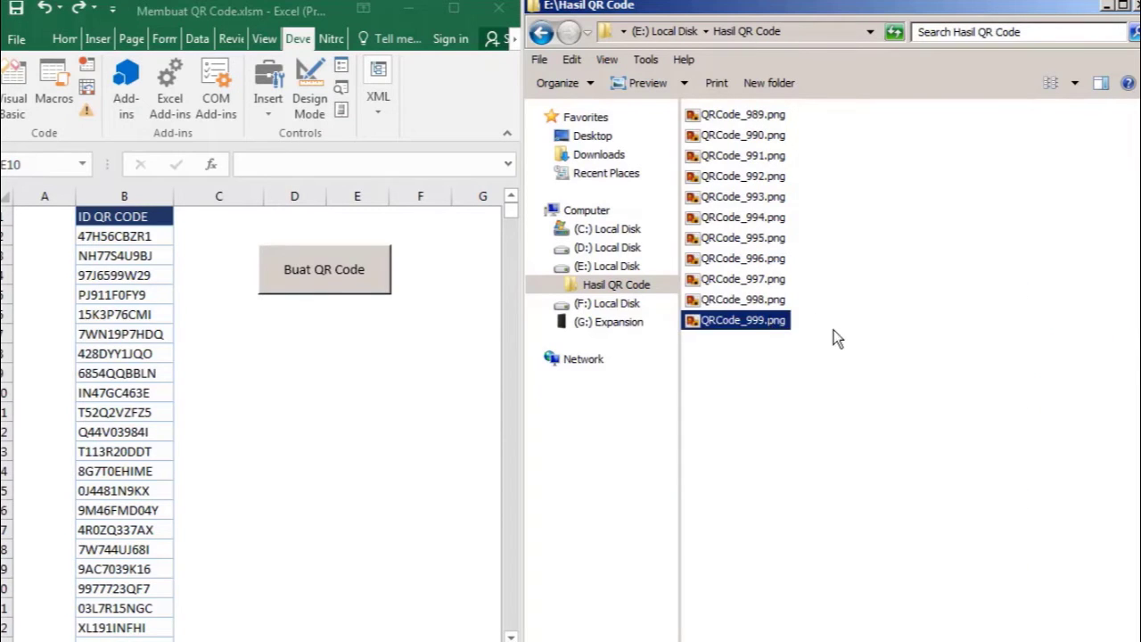
- Select all files to check the count, then clear the selection and scroll to the top
key("ctrl+a")
left_click(843, 326)
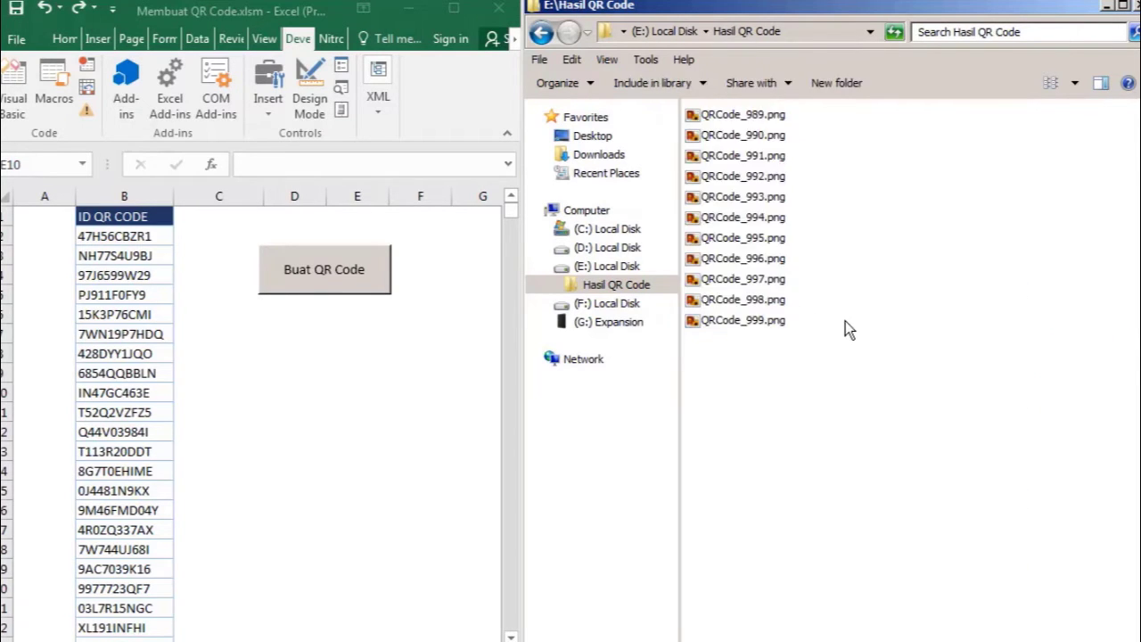
scroll(821, 332, "up", 6)
scroll(821, 332, "up", 10)
scroll(818, 330, "up", 12)
scroll(813, 329, "up", 10)
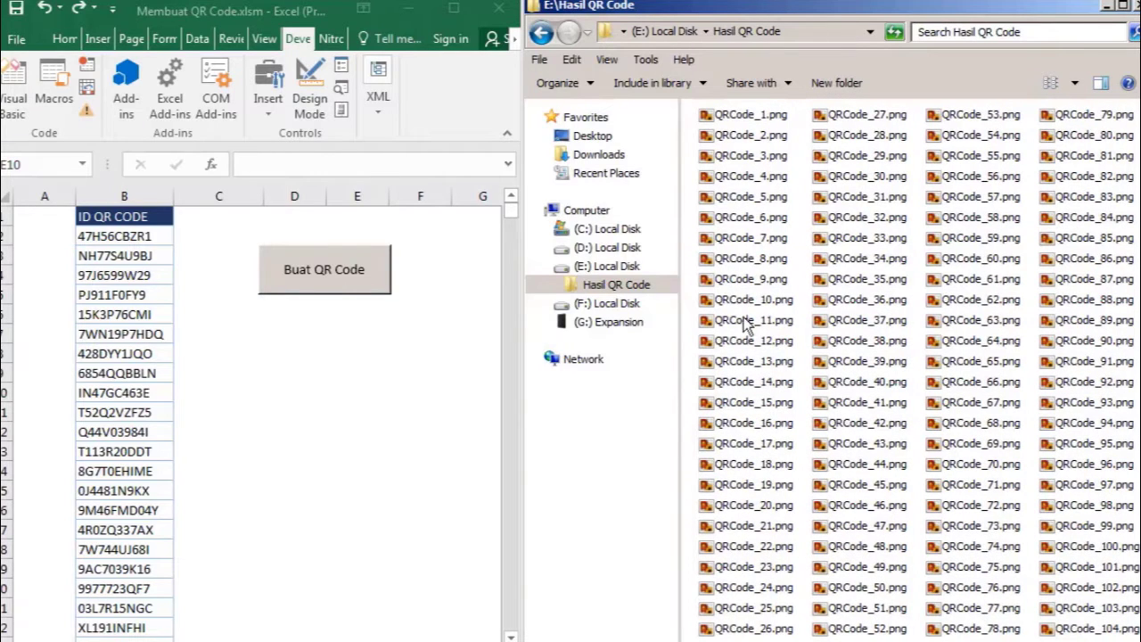
left_click(1079, 84)
- Restore large thumbnails, view QRCode_1.png full size, close it, and select QRCode_6
left_click(1112, 59)
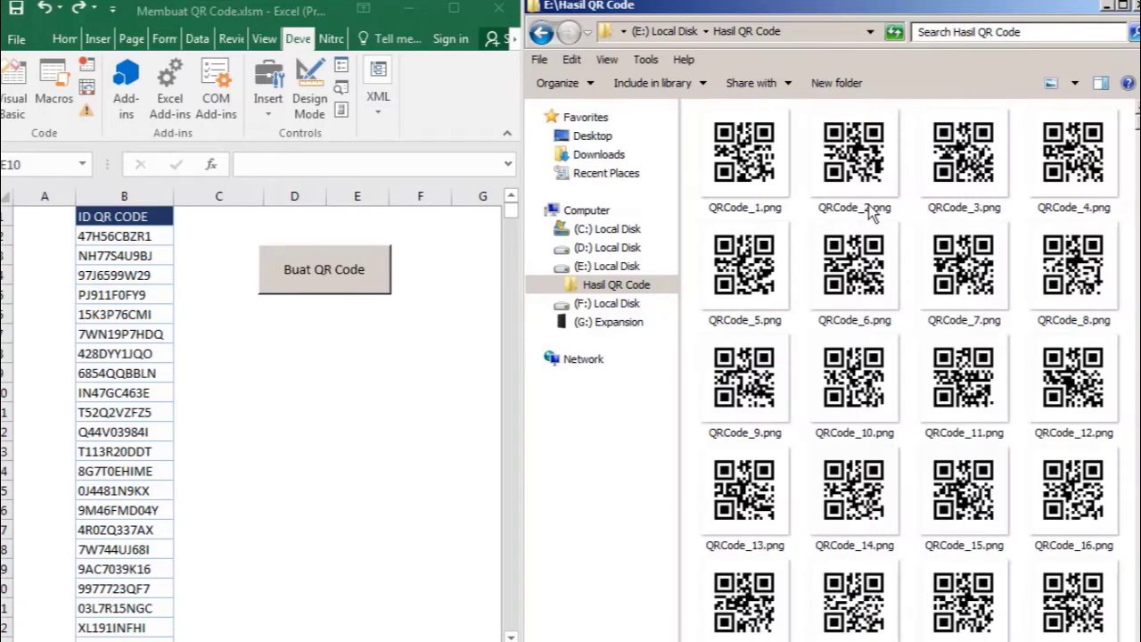
left_click(858, 159)
double_click(746, 153)
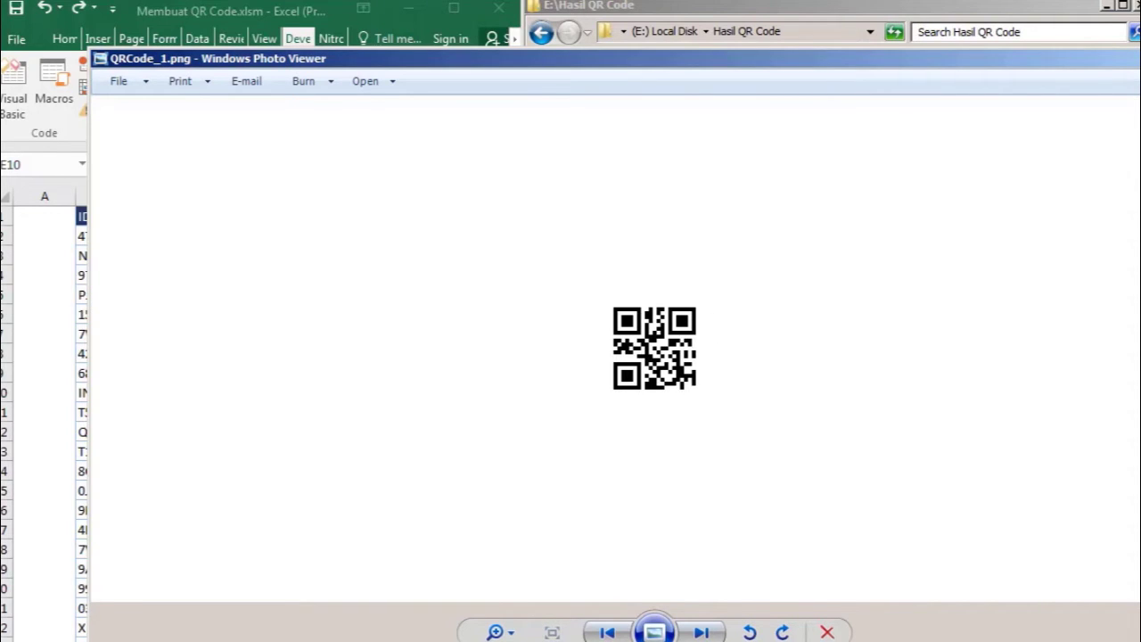
key("alt+F4")
left_click(902, 319)
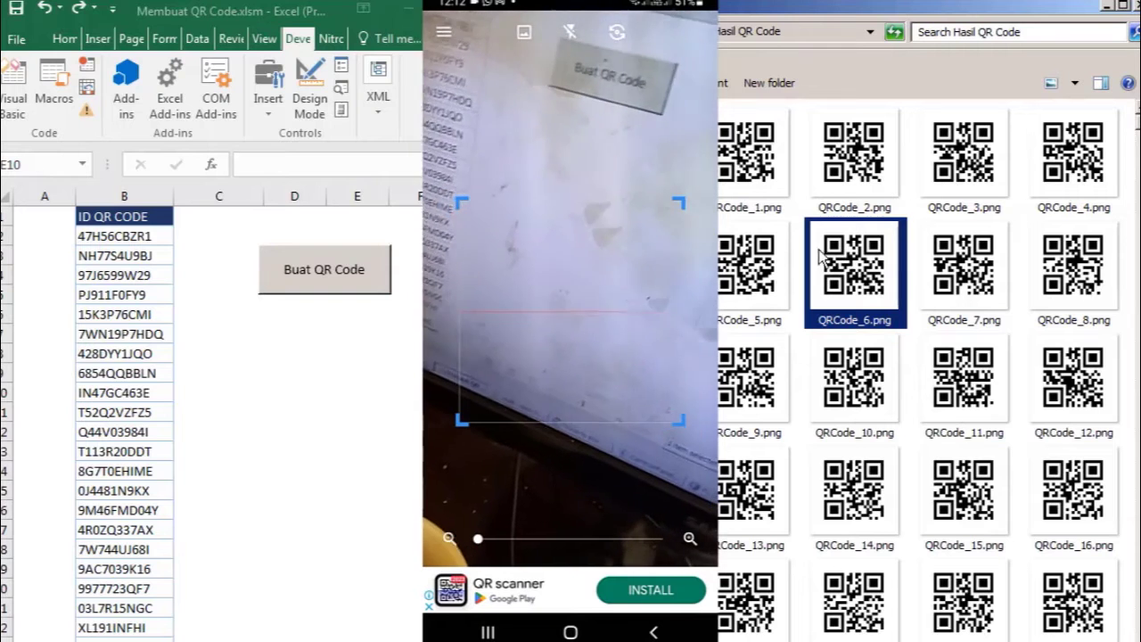
- Scan QRCode_9 and QRCode_46 full size with the phone, comparing decoded IDs to column B
double_click(774, 407)
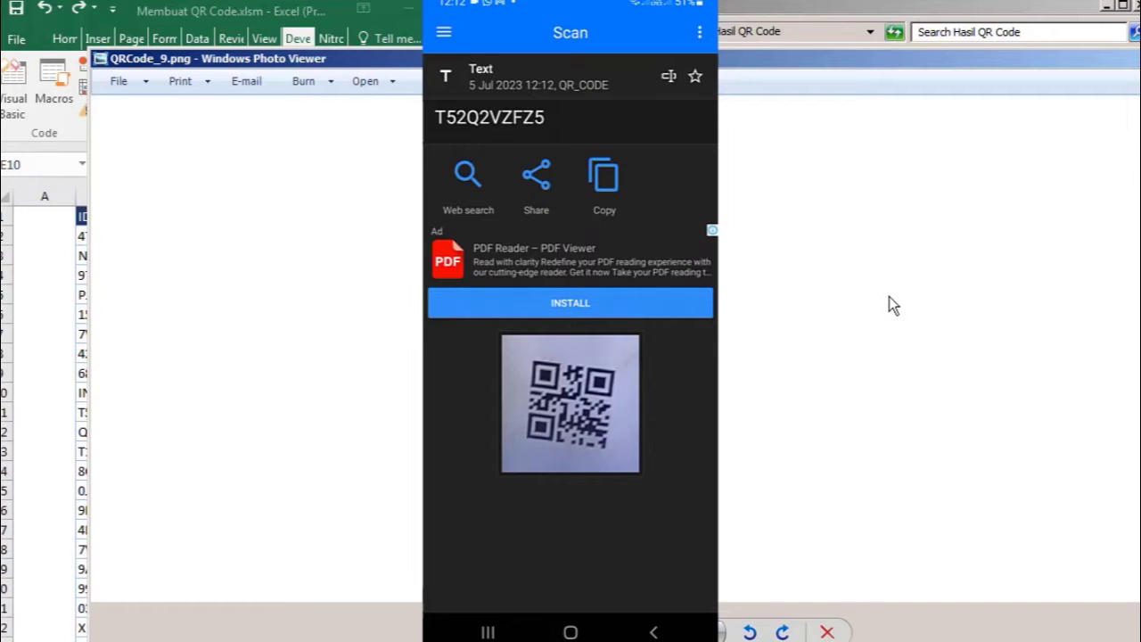
key("alt+F4")
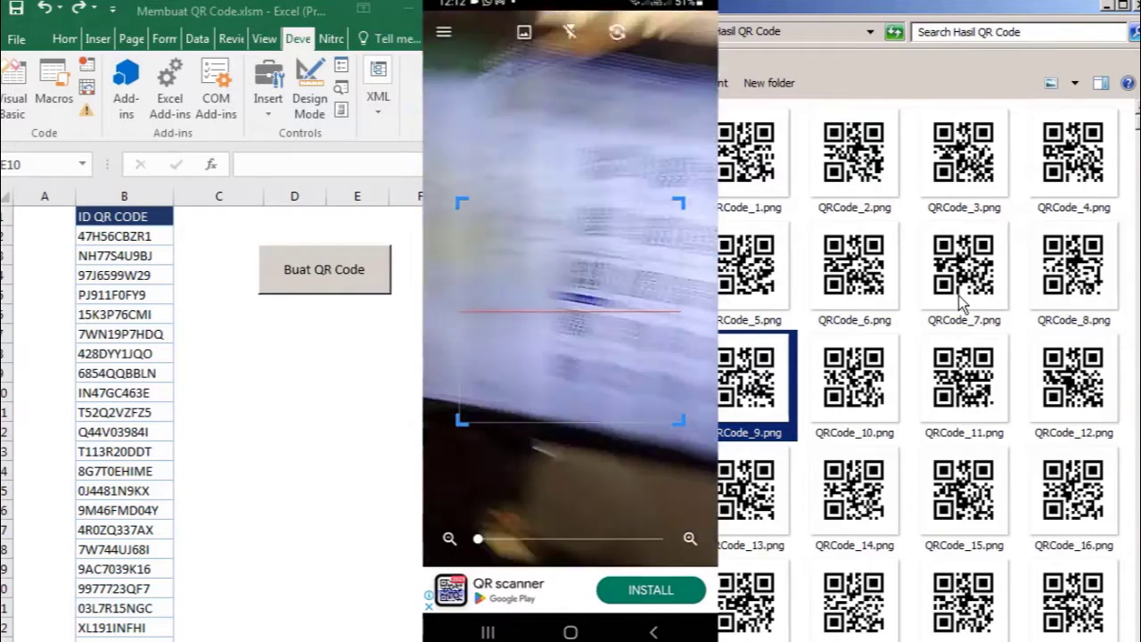
left_click(963, 317)
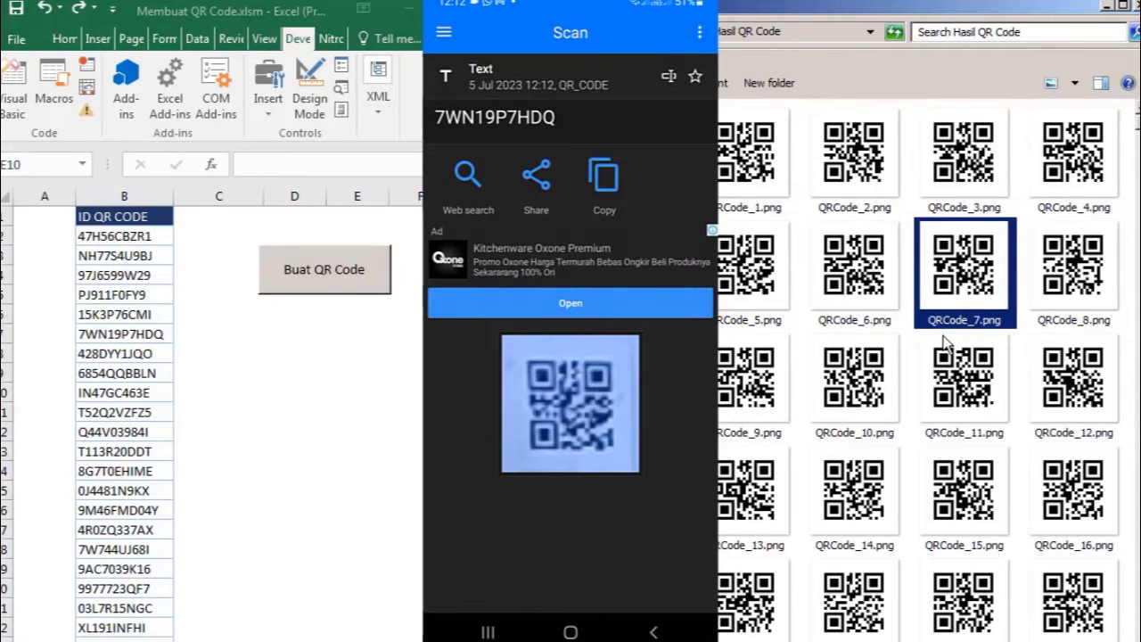
scroll(913, 406, "down", 5)
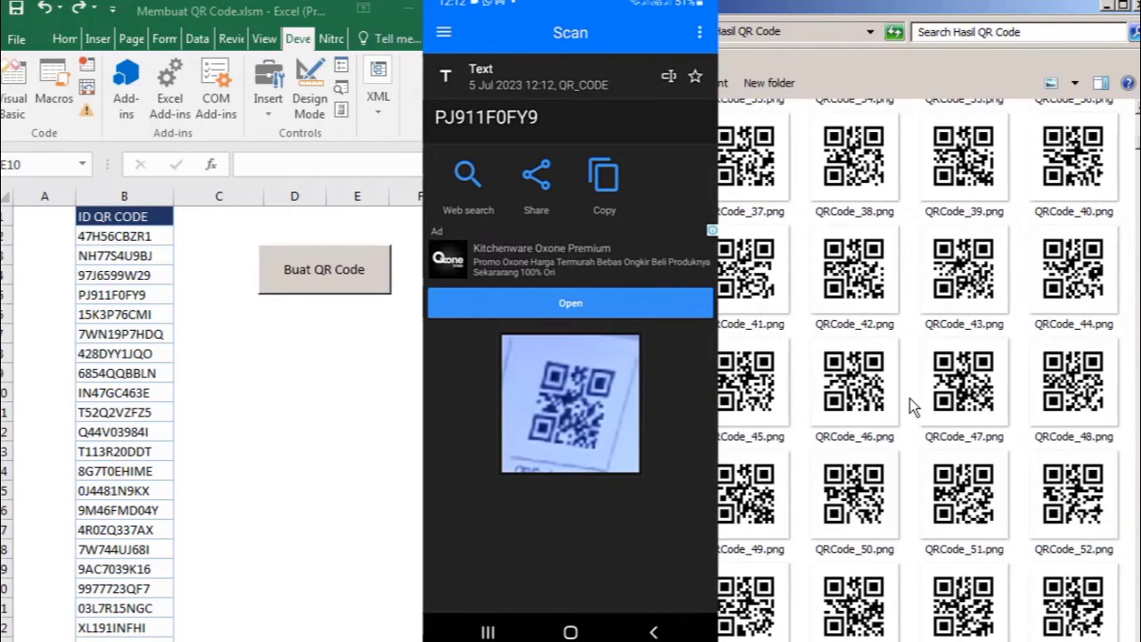
double_click(874, 401)
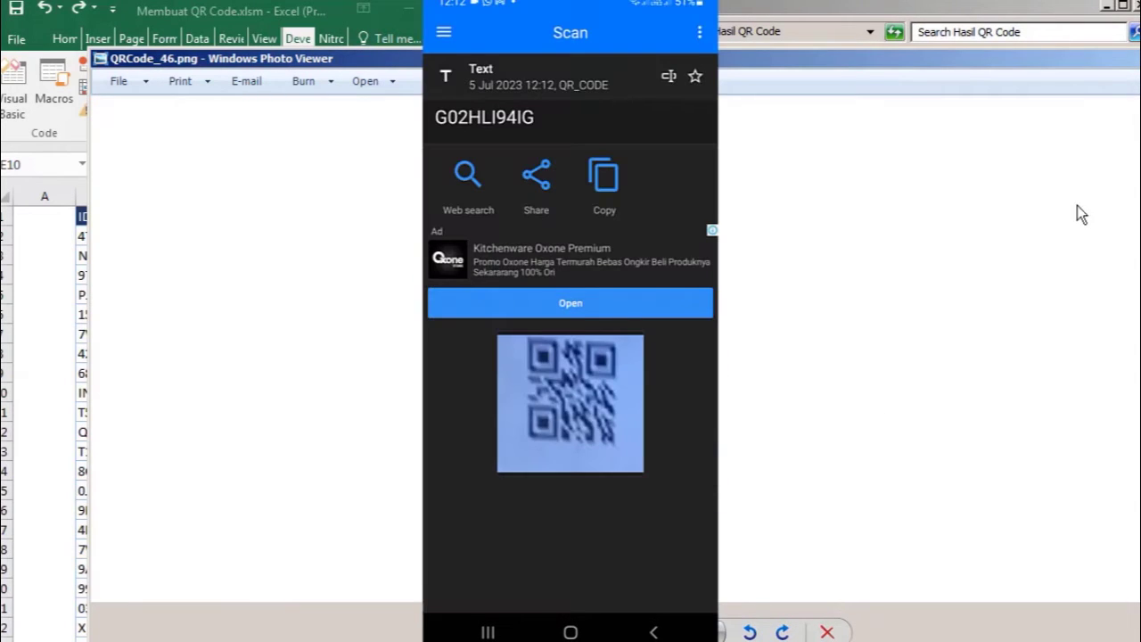
key("Escape")
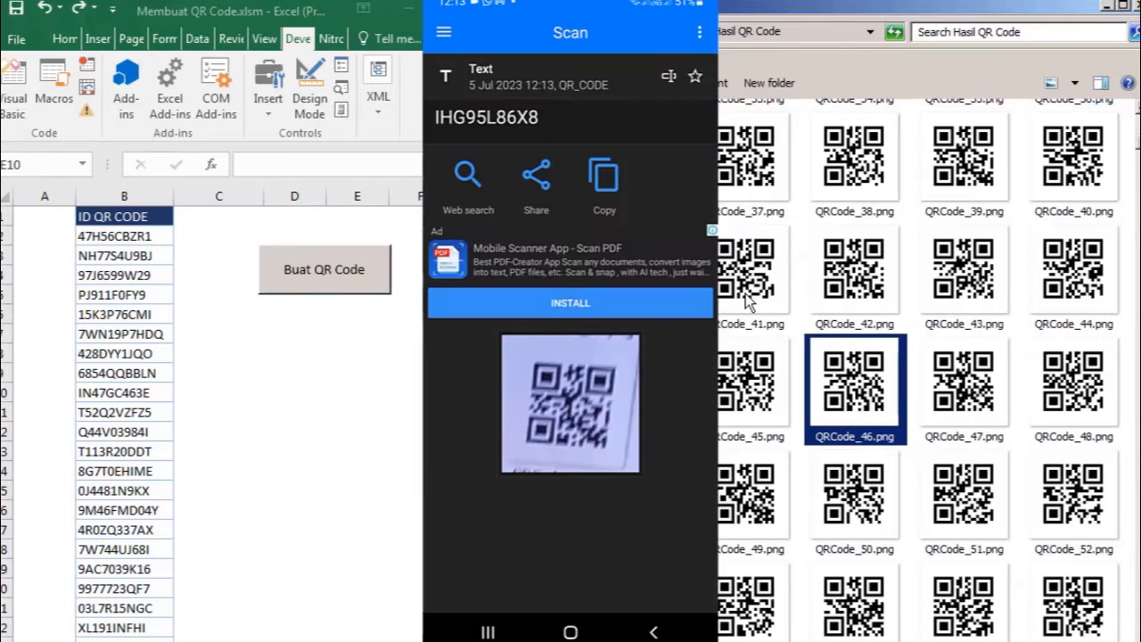
- Scan codes further down the folder, like 4XPG7MFX2V and 4V6W5R56BN, then reopen QRCode_46.png
scroll(744, 305, "down", 5)
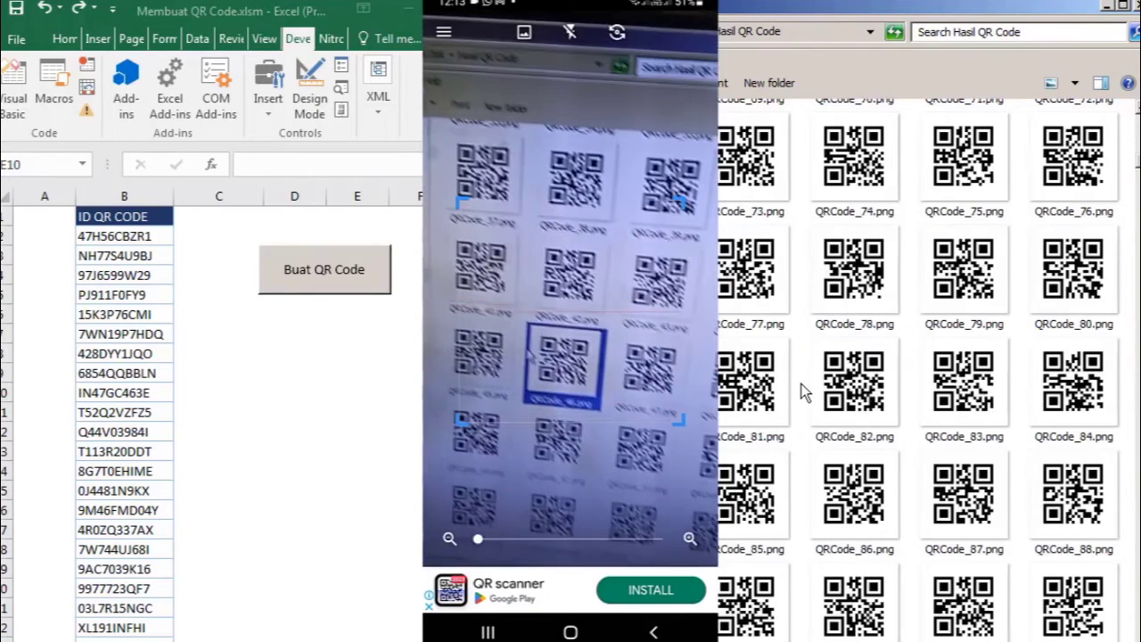
scroll(738, 395, "down", 2)
scroll(798, 382, "down", 4)
scroll(791, 384, "down", 7)
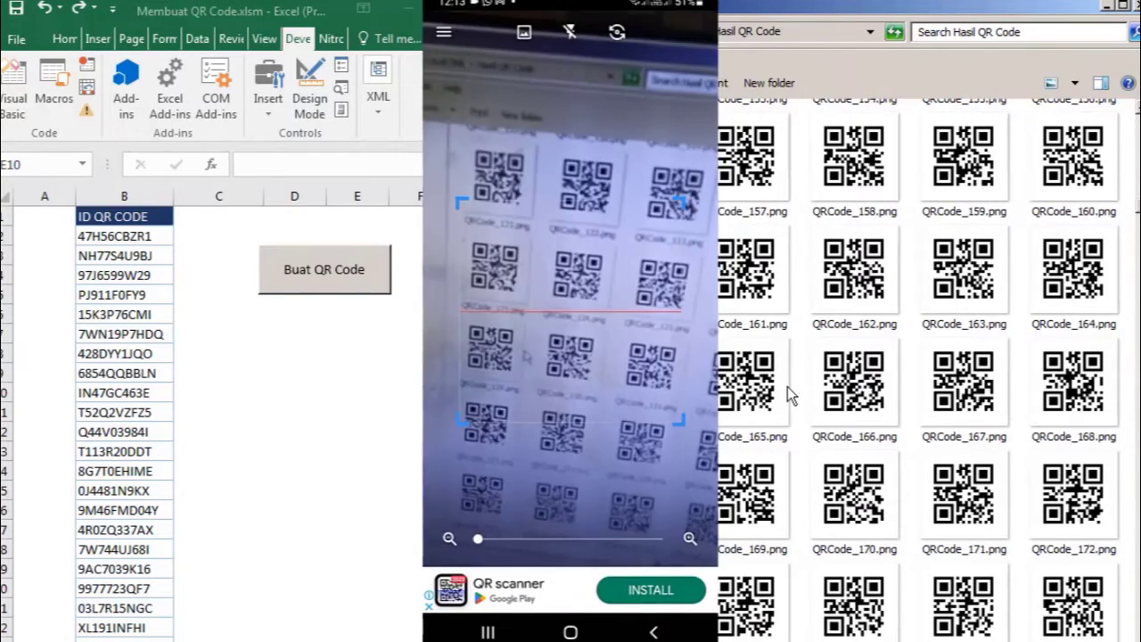
scroll(787, 382, "down", 7)
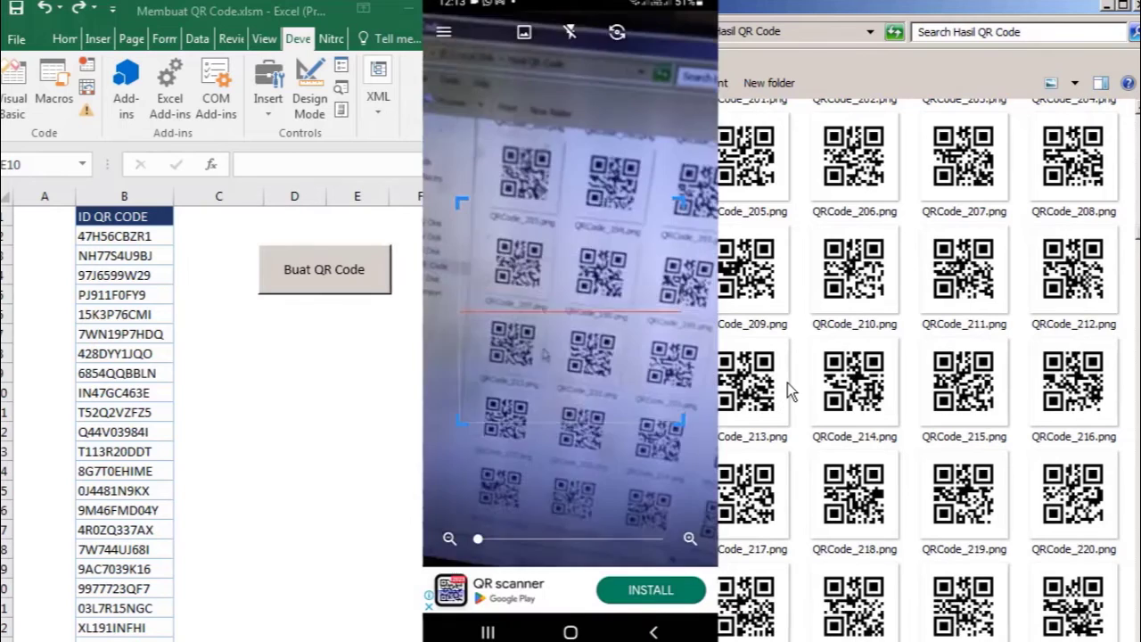
scroll(787, 382, "down", 5)
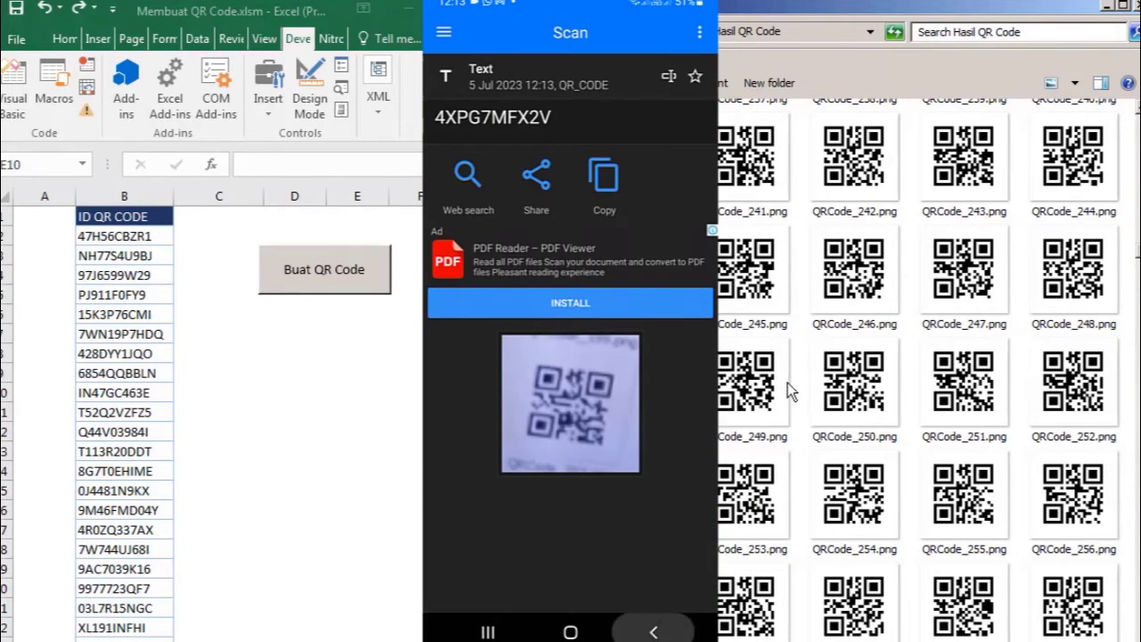
scroll(787, 382, "down", 2)
scroll(787, 383, "down", 8)
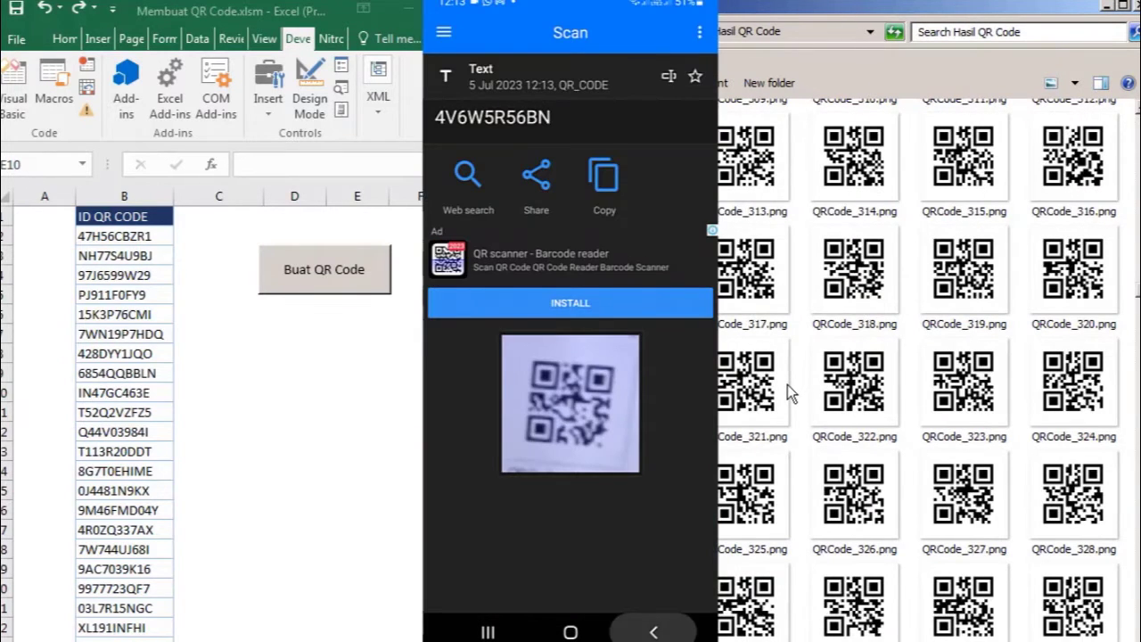
scroll(787, 385, "down", 5)
scroll(787, 385, "down", 5)
scroll(785, 385, "down", 3)
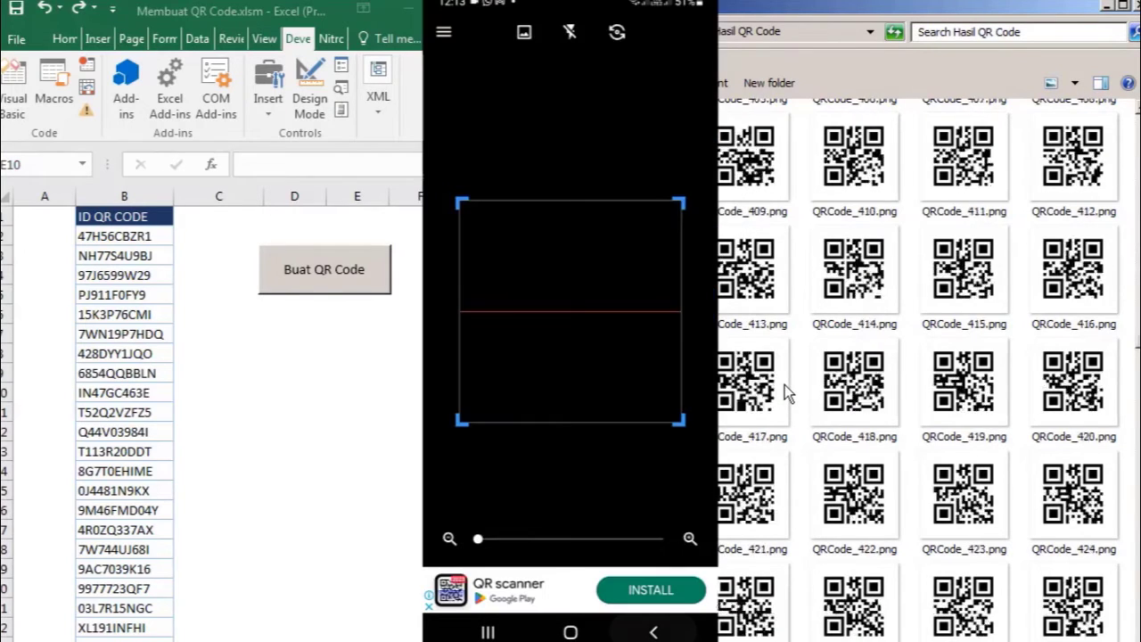
scroll(784, 385, "down", 3)
scroll(782, 388, "down", 5)
scroll(780, 392, "down", 5)
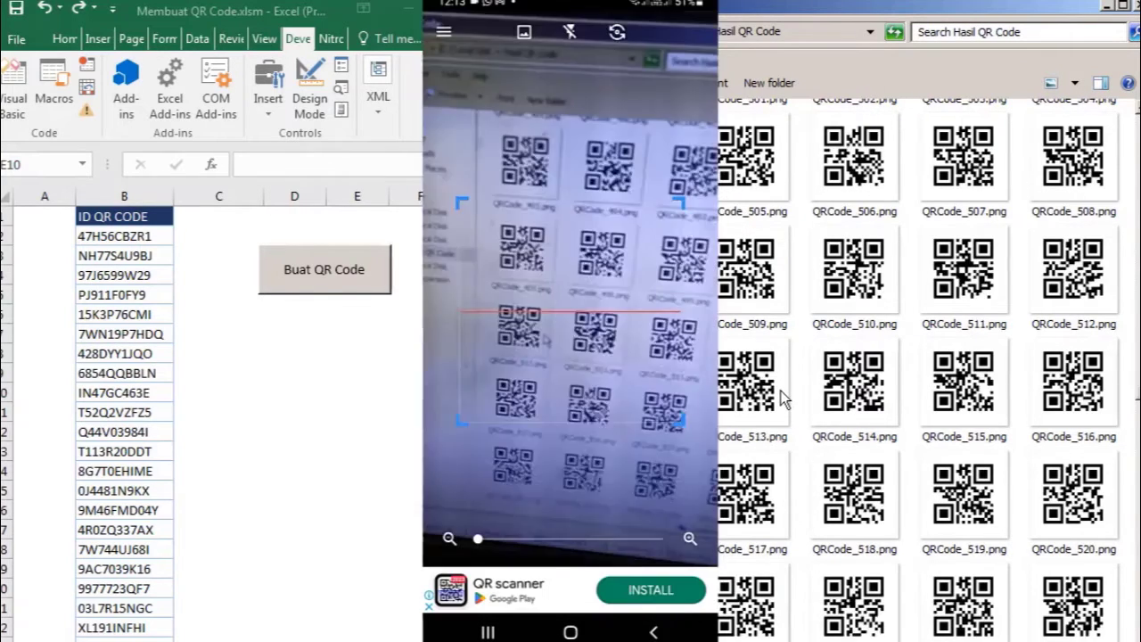
scroll(779, 395, "down", 5)
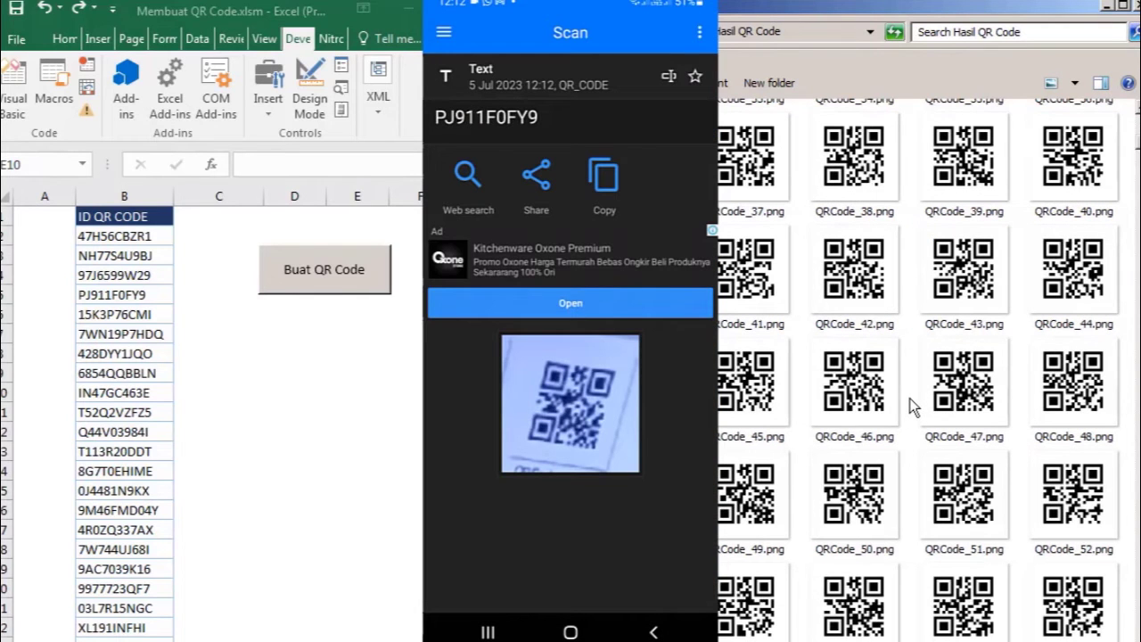
double_click(877, 405)
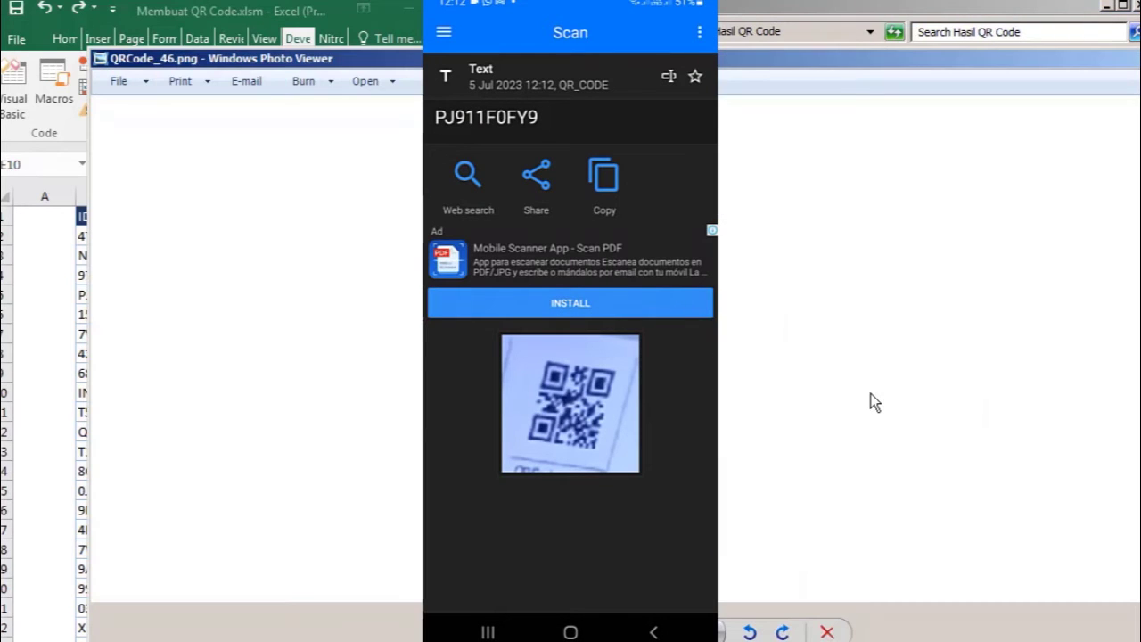